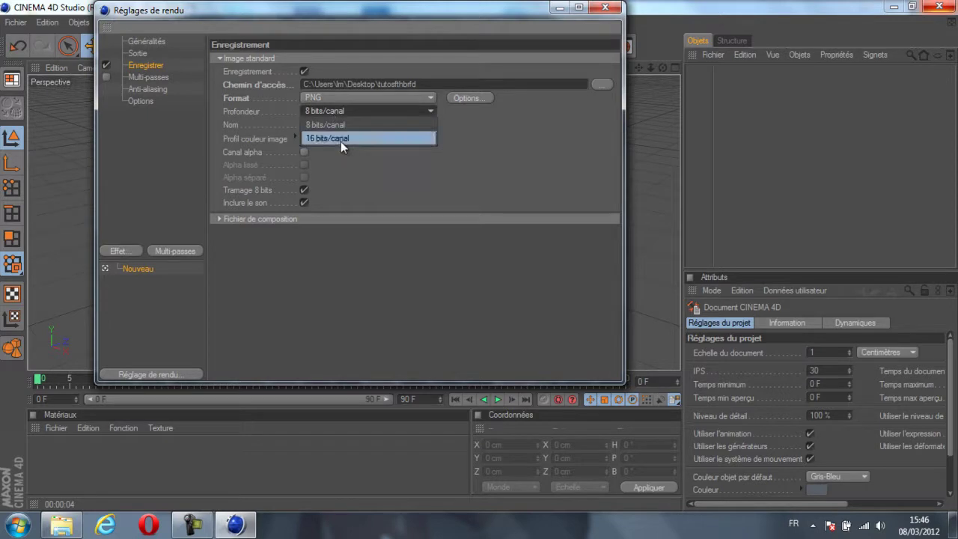
- Set the saved PNG image depth to 16 bits/canal and close the render settings
click(338, 138)
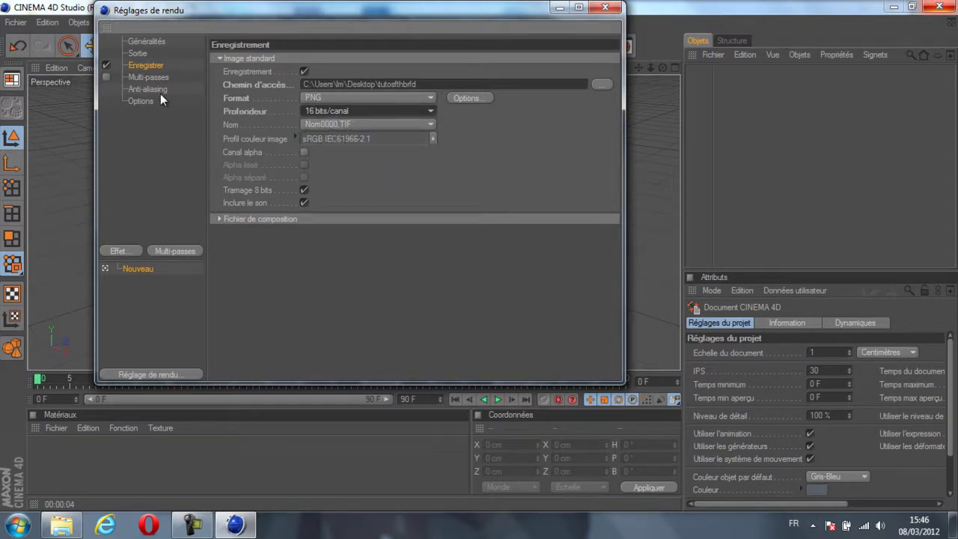
click(604, 7)
- Add a sphere primitive at the origin and scale it uniformly to about 550 cm in diameter
drag(661, 69, 355, 128)
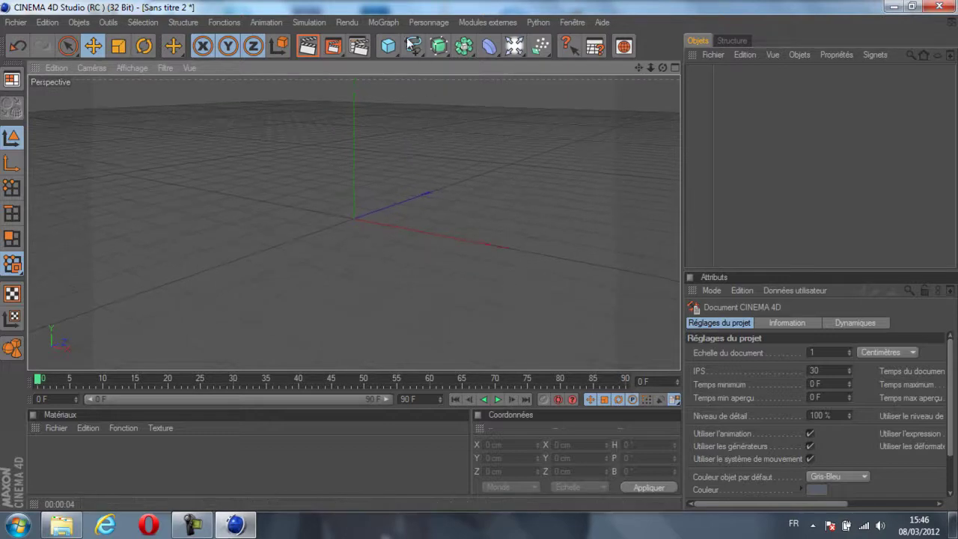
click(388, 46)
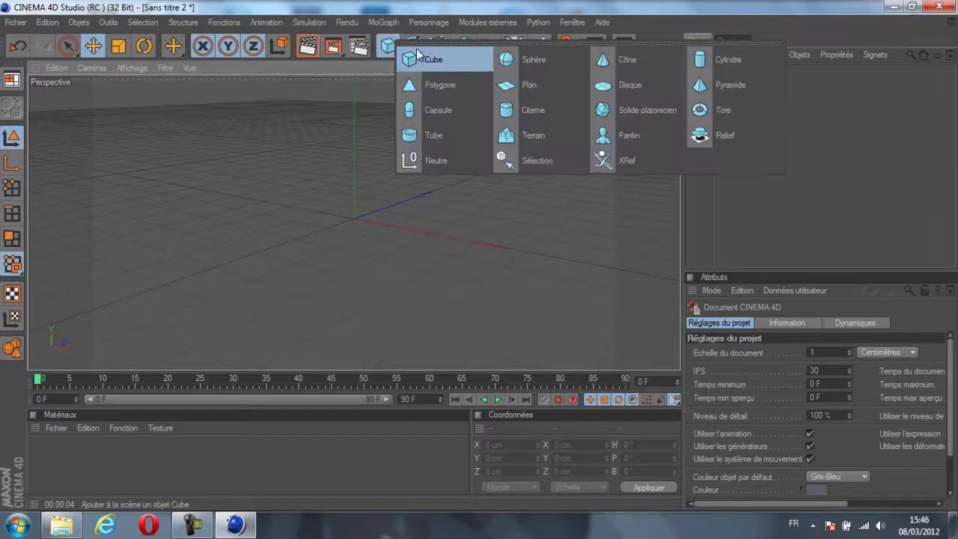
click(550, 58)
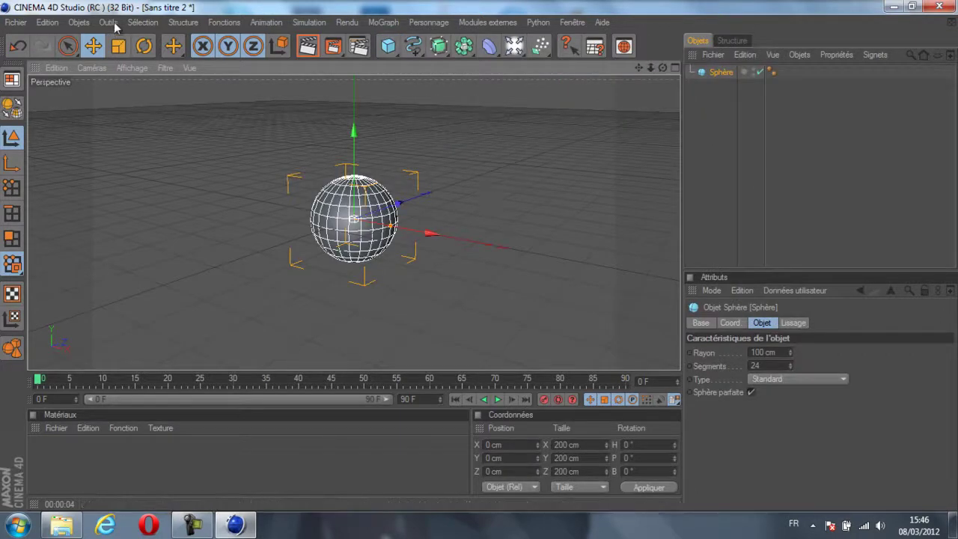
click(118, 46)
drag(404, 229, 491, 259)
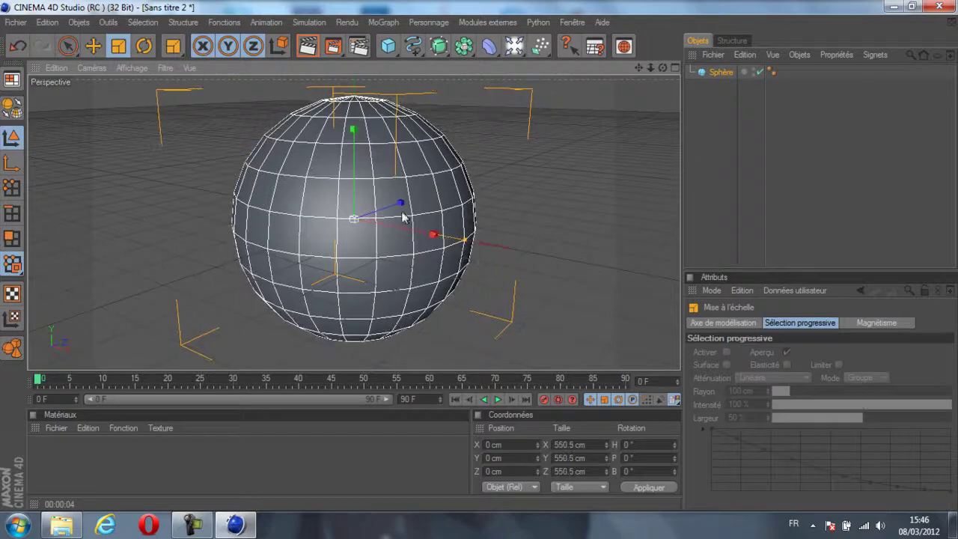
scroll(244, 143, down, 3)
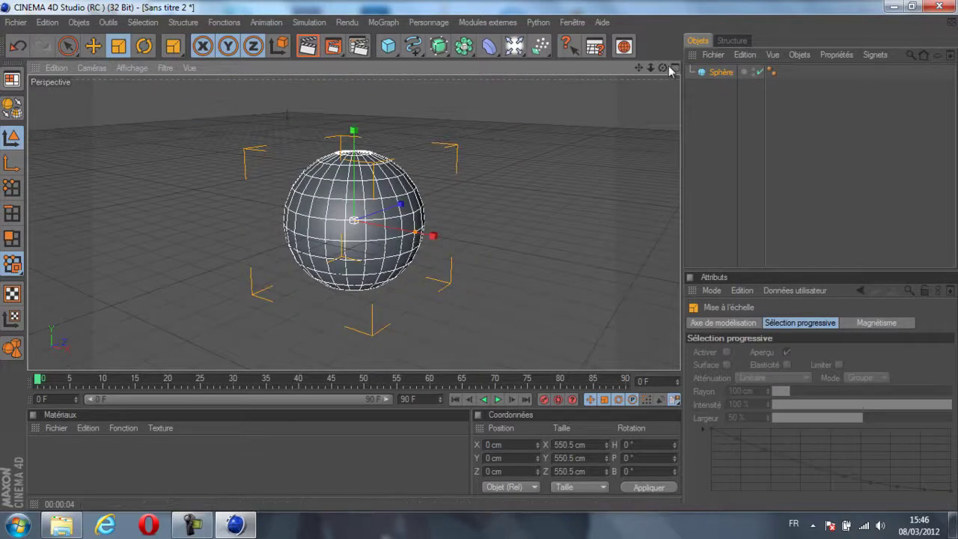
alt+drag(458, 255, 478, 256)
- Create a new material and set its colour to cyan blue, R 19, V 179, B 211
double_click(144, 491)
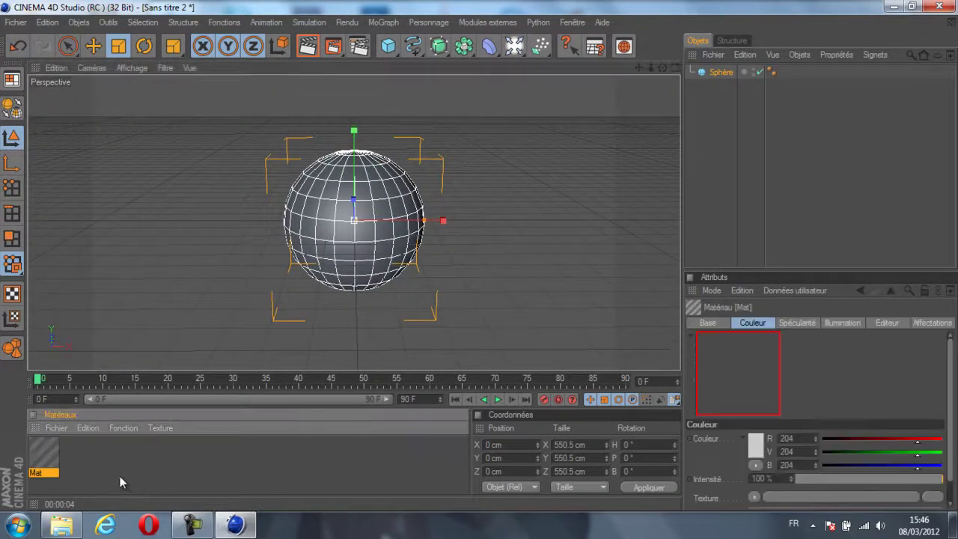
double_click(43, 452)
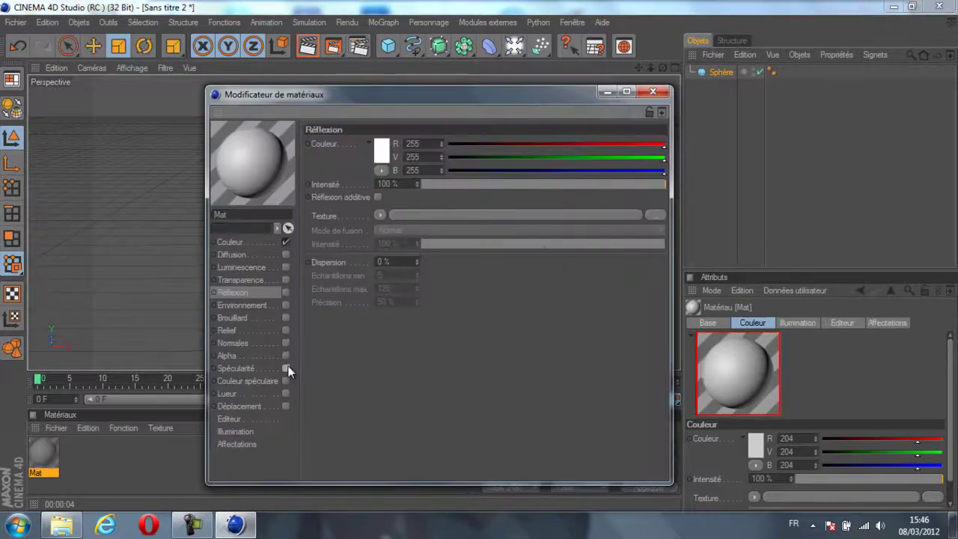
click(238, 241)
click(374, 150)
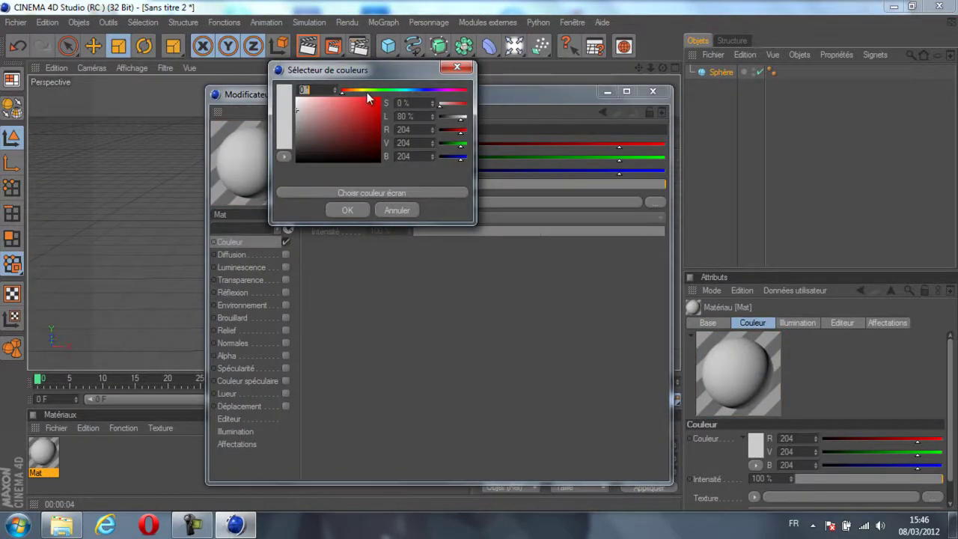
click(411, 90)
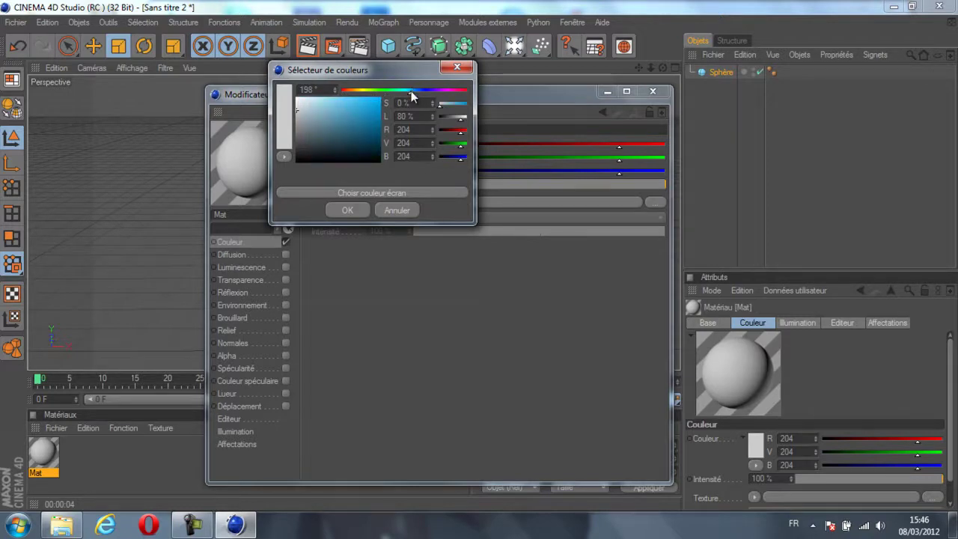
drag(402, 92, 406, 90)
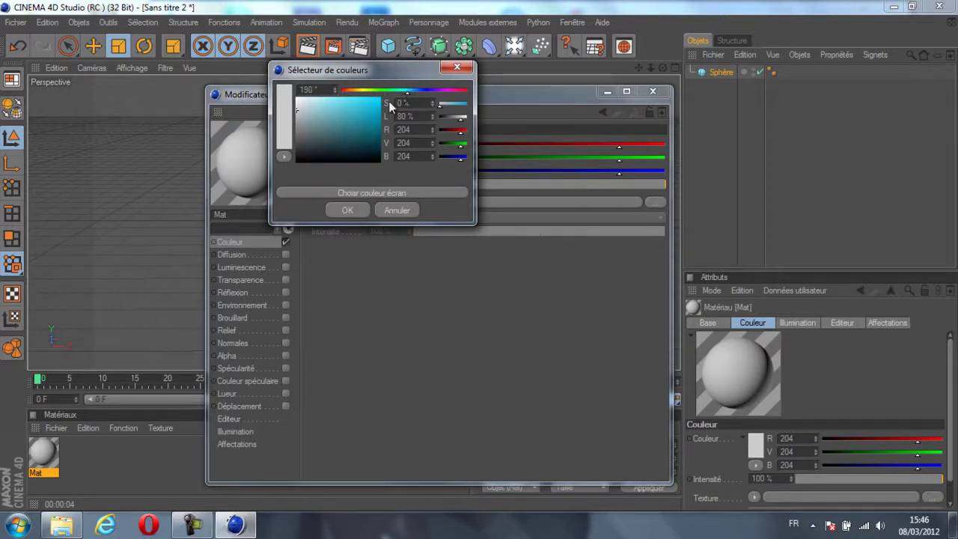
click(373, 108)
click(356, 214)
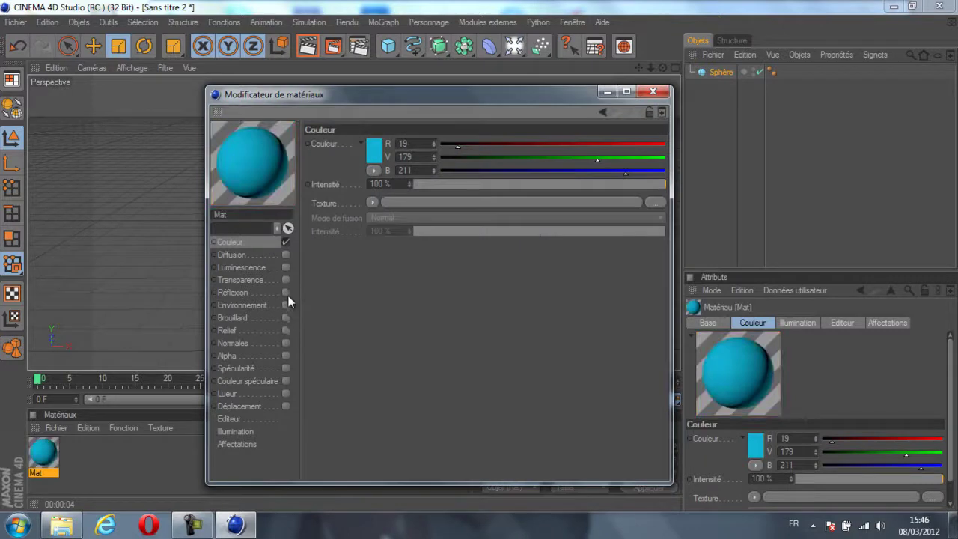
- Enable the material's Réflexion channel and set its intensity to 45 %
click(285, 292)
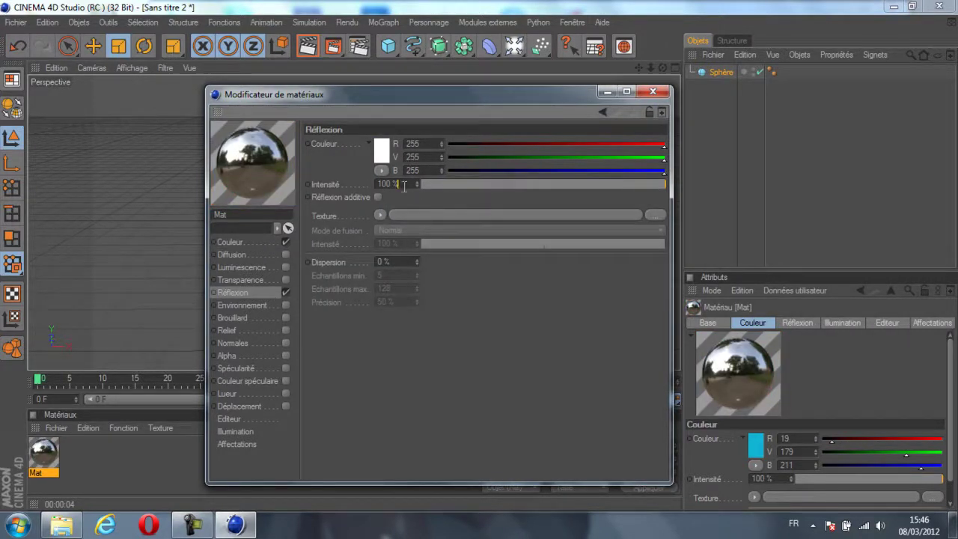
drag(403, 186, 346, 202)
text(45)
key(Return)
- Add a Fresnel texture to the reflection with a 40 % texture intensity, and close the material editor
click(400, 214)
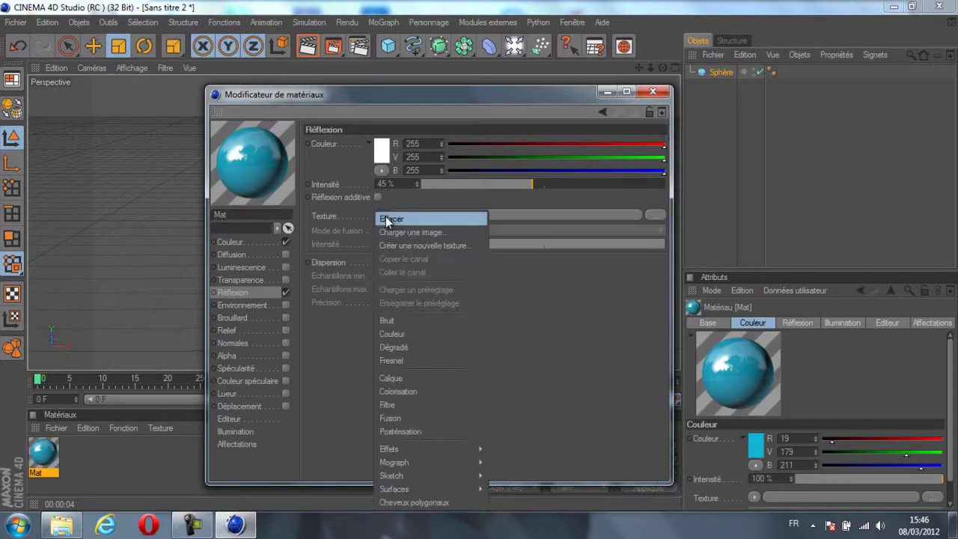
click(408, 360)
click(407, 284)
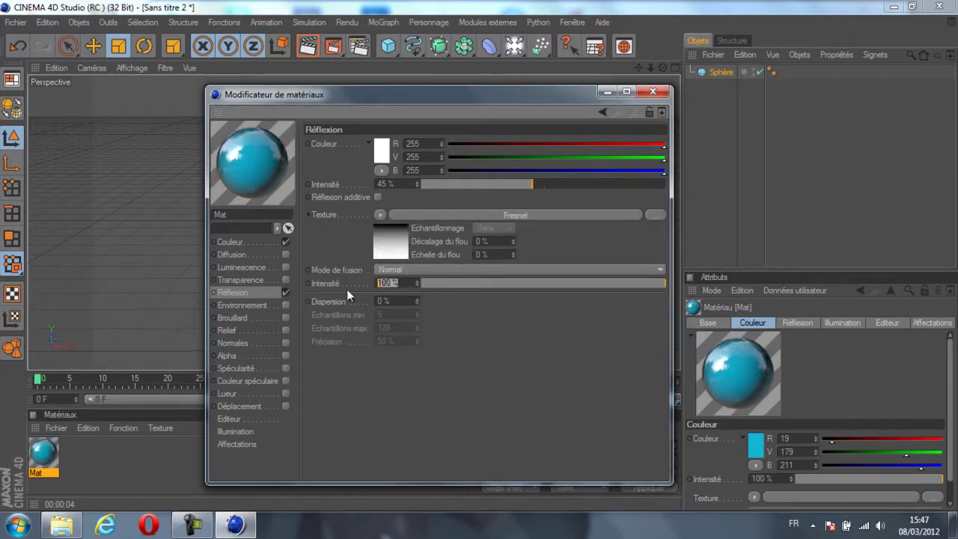
key(BackSpace)
text(40)
key(Return)
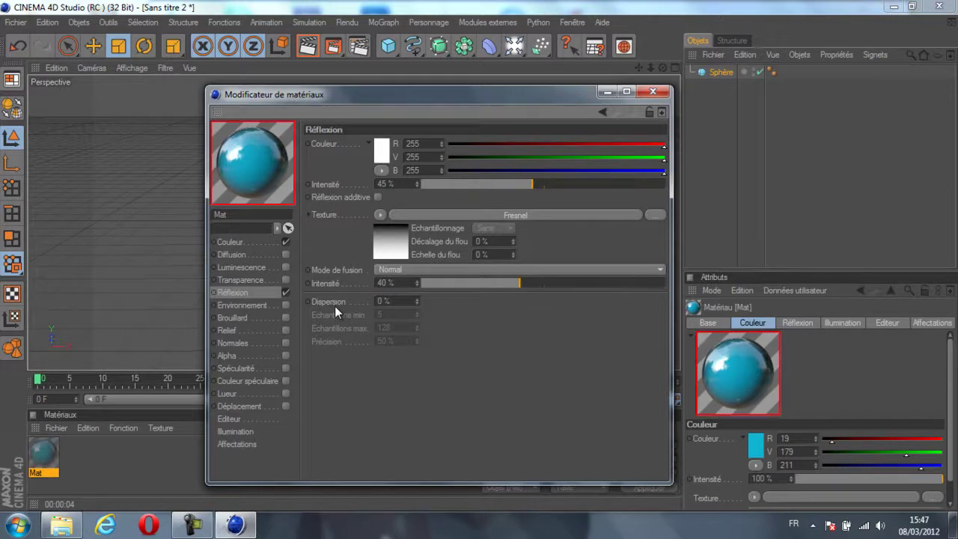
click(652, 91)
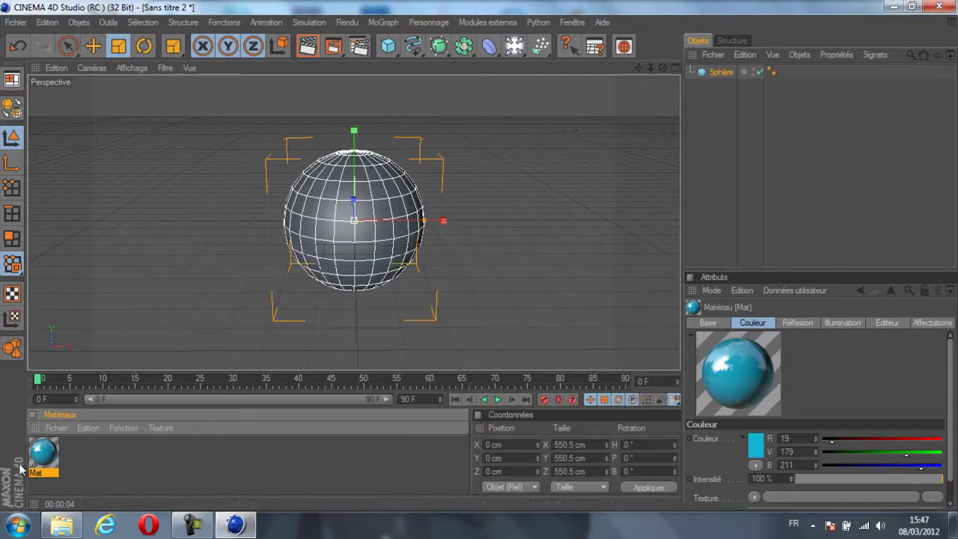
- Apply the blue material to the sphere and render the active view as a preview
drag(328, 265, 329, 267)
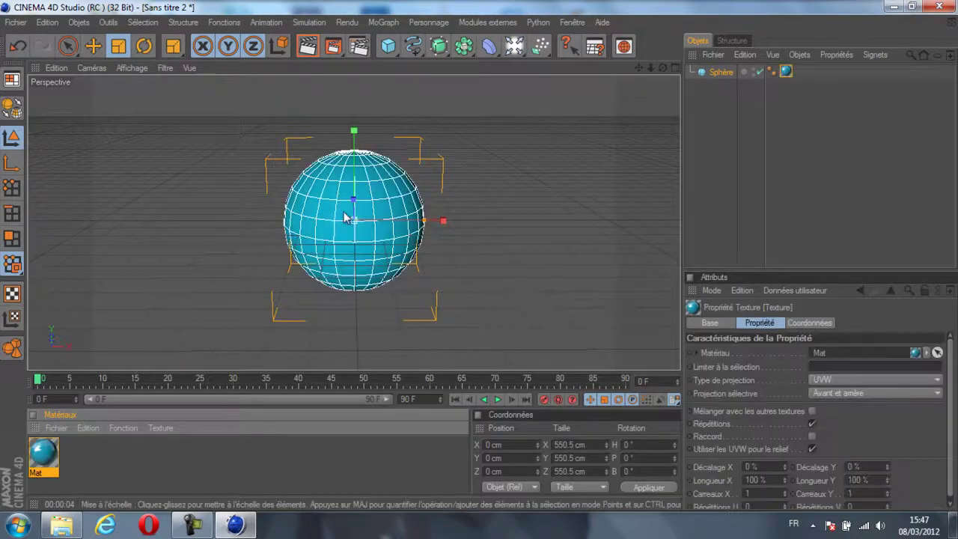
click(307, 45)
click(451, 212)
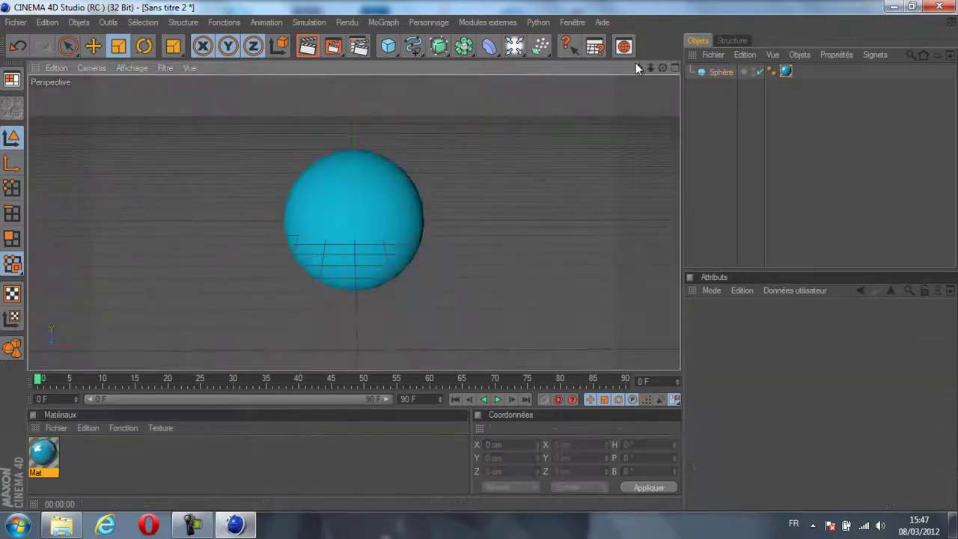
- Add a light and move it along the Z axis to about -1242 cm, in front of the sphere
drag(661, 69, 478, 256)
click(538, 46)
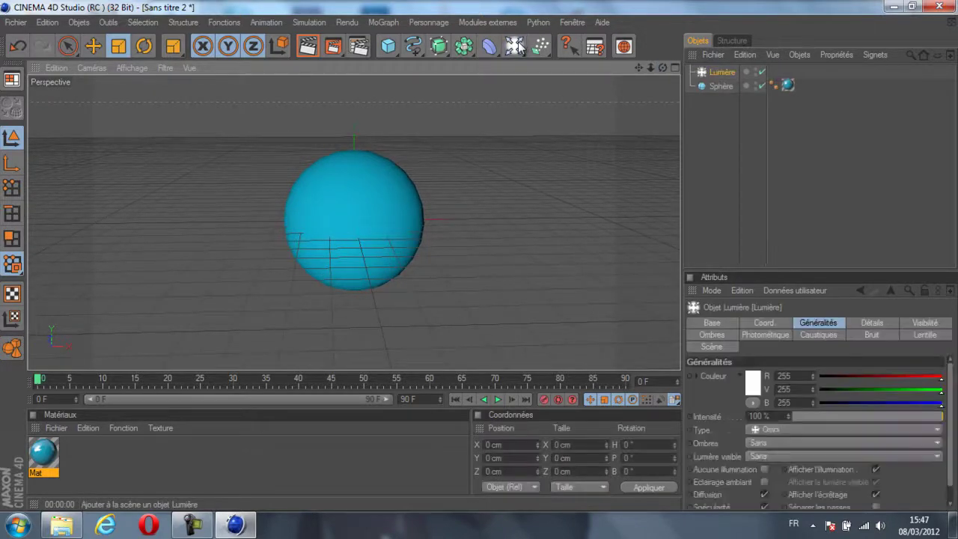
drag(663, 68, 655, 67)
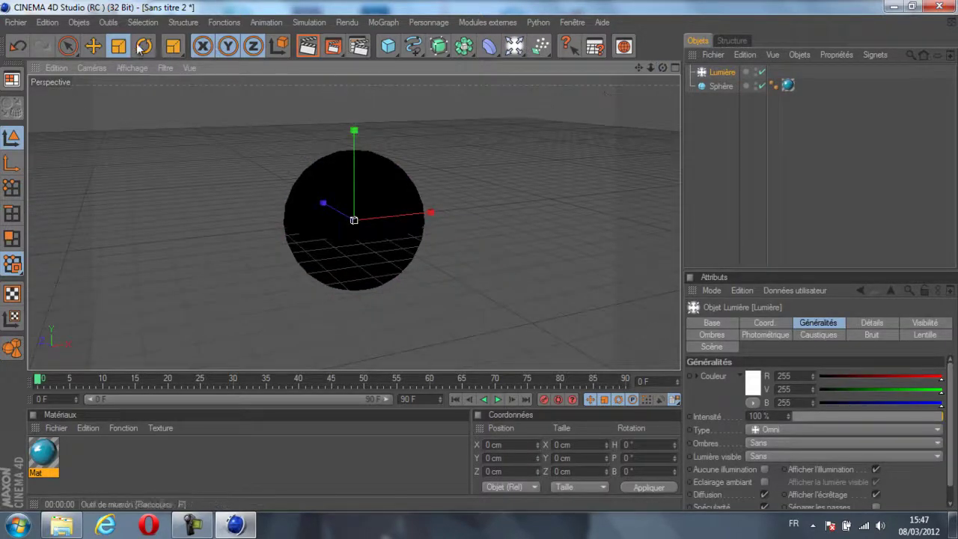
click(93, 46)
drag(334, 210, 472, 251)
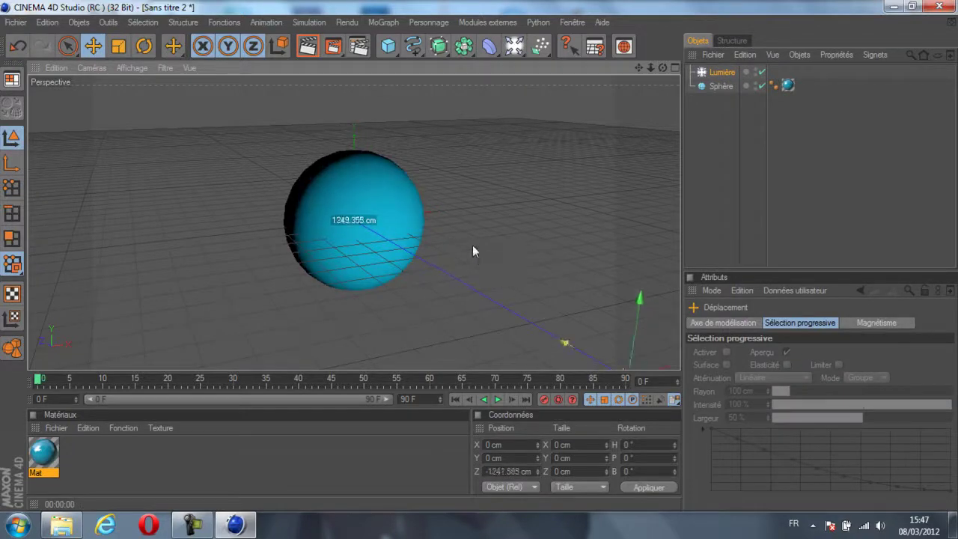
- Add a second light and raise it above the sphere to about 450 cm on Y
click(513, 47)
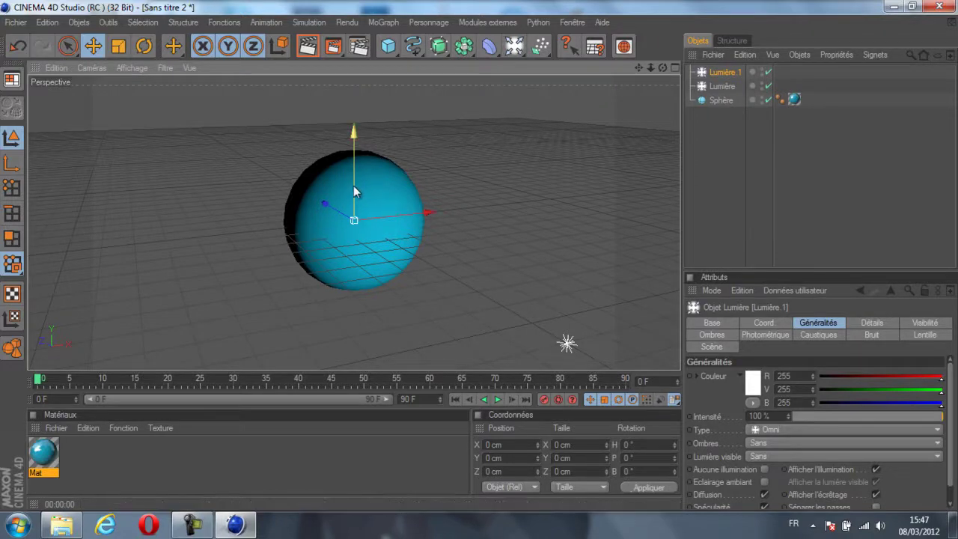
mouse_move(353, 185)
mouse_down()
mouse_move(481, 260)
mouse_move(352, 172)
mouse_up()
scroll(353, 172, down, 3)
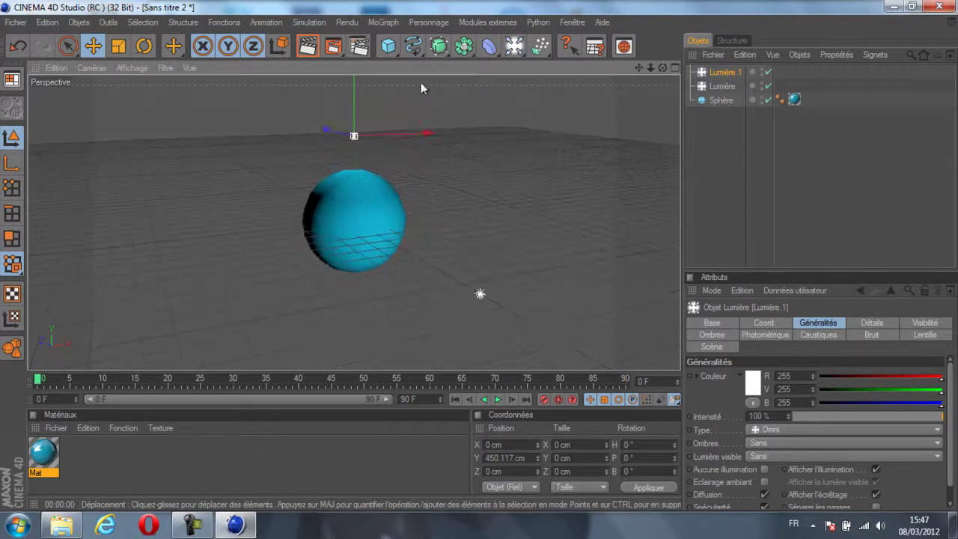
- Add a Répartition (array) object and make the second light, Lumière.1, its child
click(465, 45)
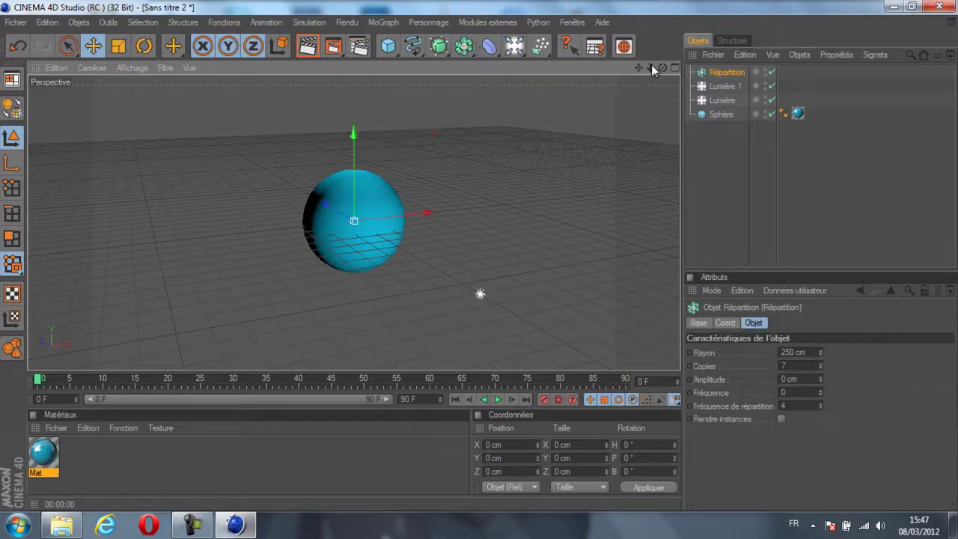
click(723, 87)
drag(724, 88, 724, 72)
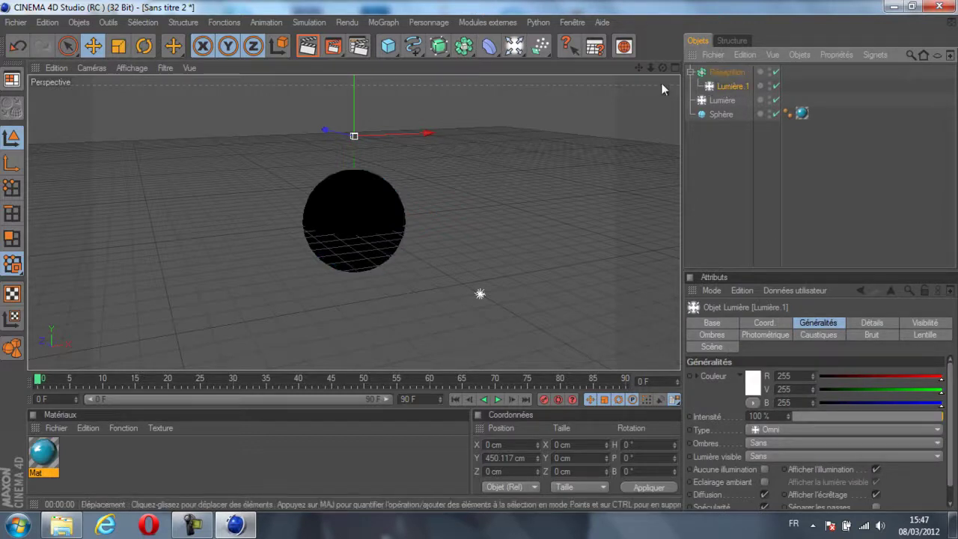
scroll(472, 110, down, 6)
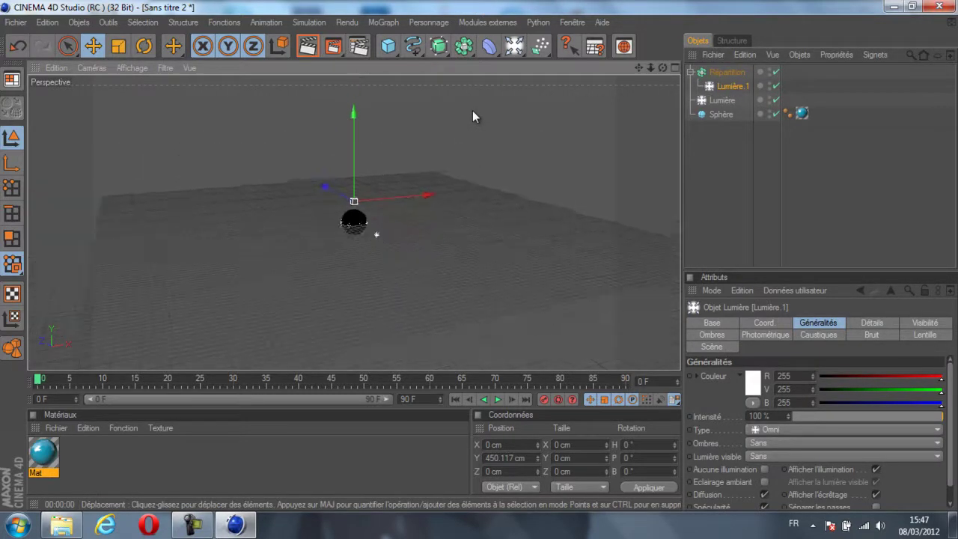
scroll(464, 122, up, 4)
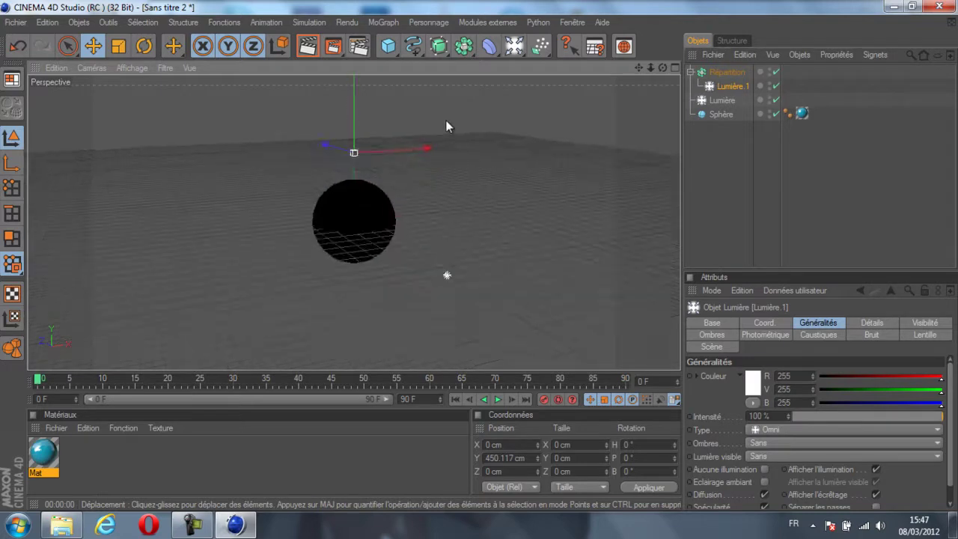
- Raise the Répartition object to about 585 cm on Y and scale it uniformly to about 611 cm across
click(707, 75)
drag(353, 157, 352, 80)
key(t)
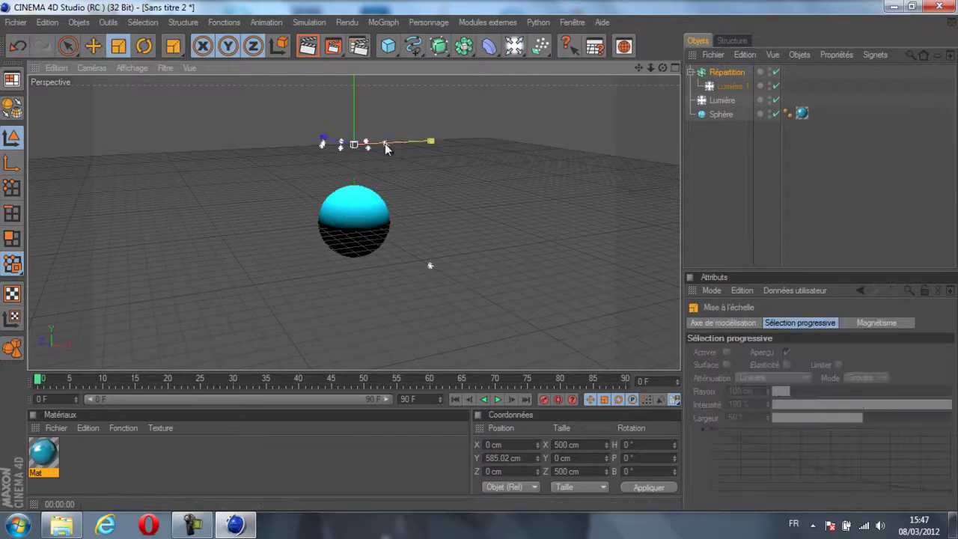
drag(480, 257, 494, 256)
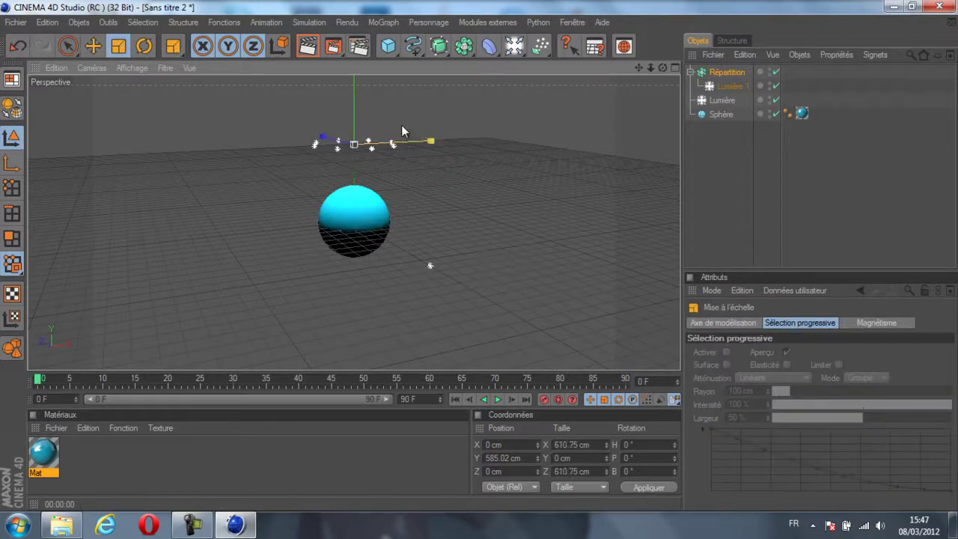
- Render the active view to check the lighting on the sphere
scroll(410, 196, up, 3)
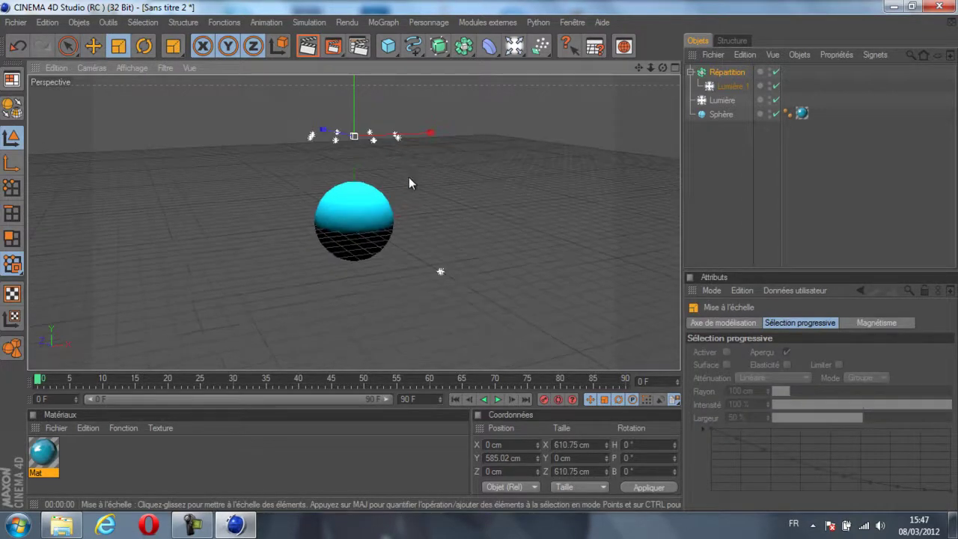
click(307, 48)
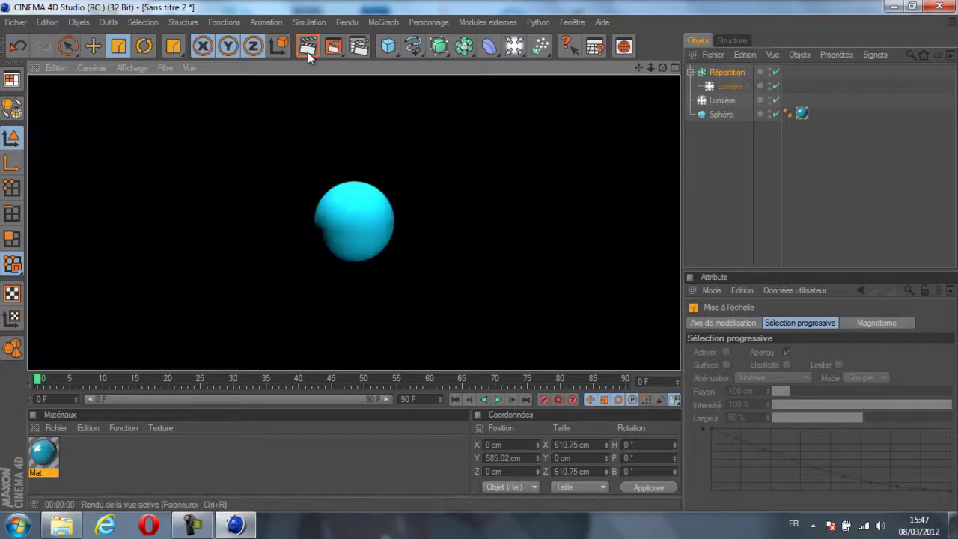
click(467, 187)
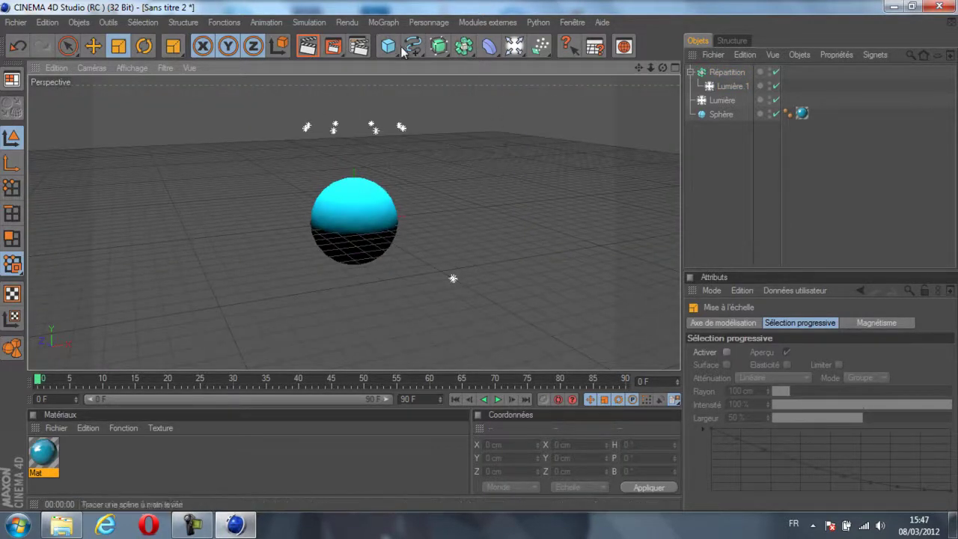
- Add a cube and raise it above the ring of lights to about 849 cm on Y
drag(392, 52, 430, 60)
click(91, 48)
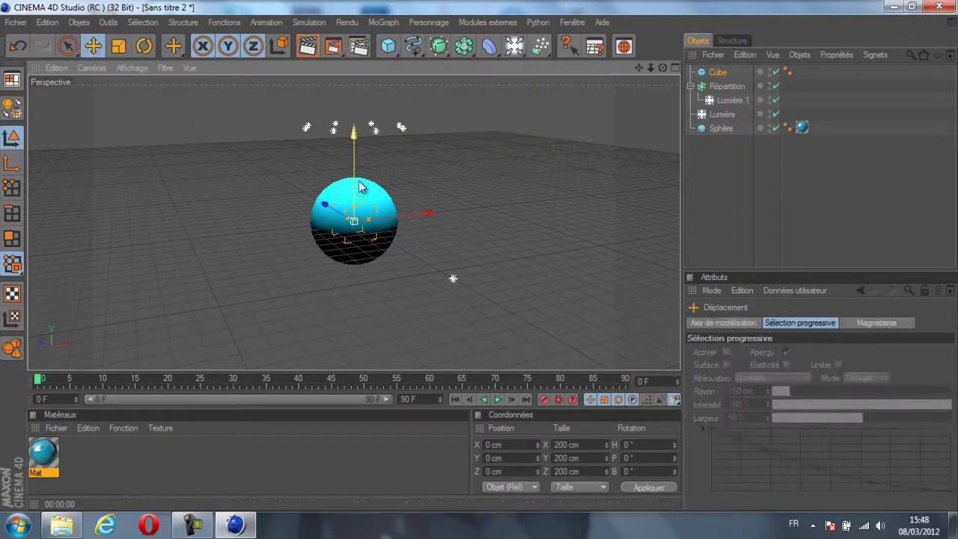
drag(357, 175, 357, 41)
scroll(357, 175, down, 2)
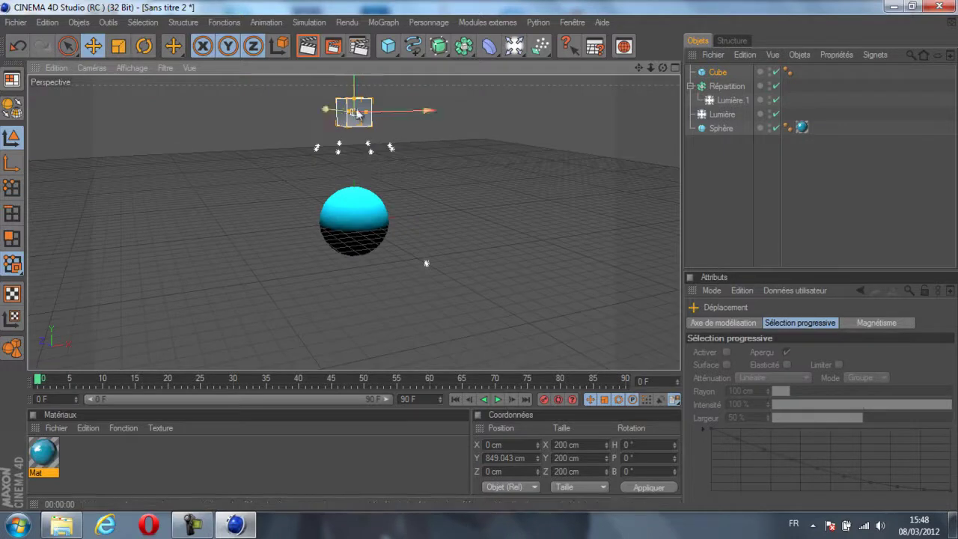
- Flatten the cube into a panel about 27 cm high and widen it to about 304 cm on X and 325 cm on Z
drag(651, 67, 790, 131)
drag(638, 68, 524, 341)
drag(368, 157, 356, 172)
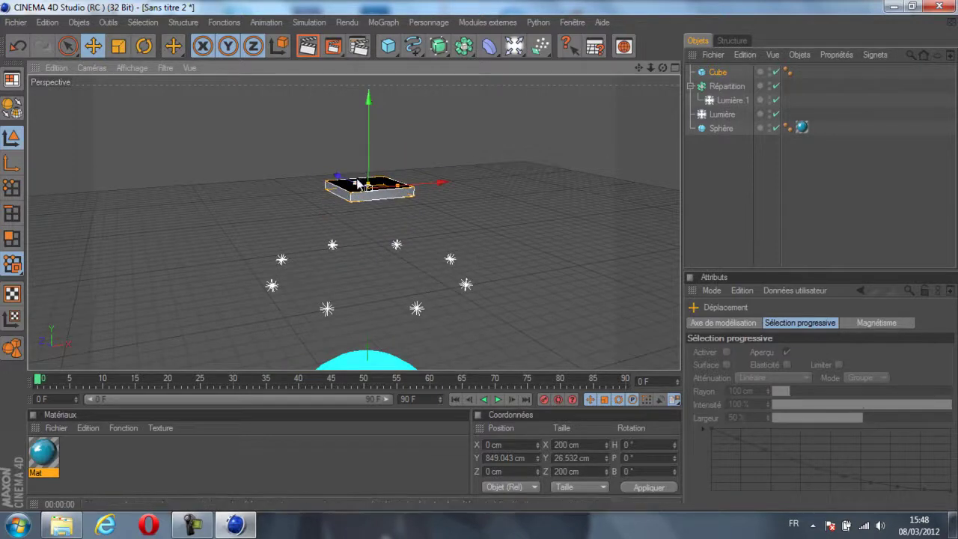
drag(663, 68, 479, 255)
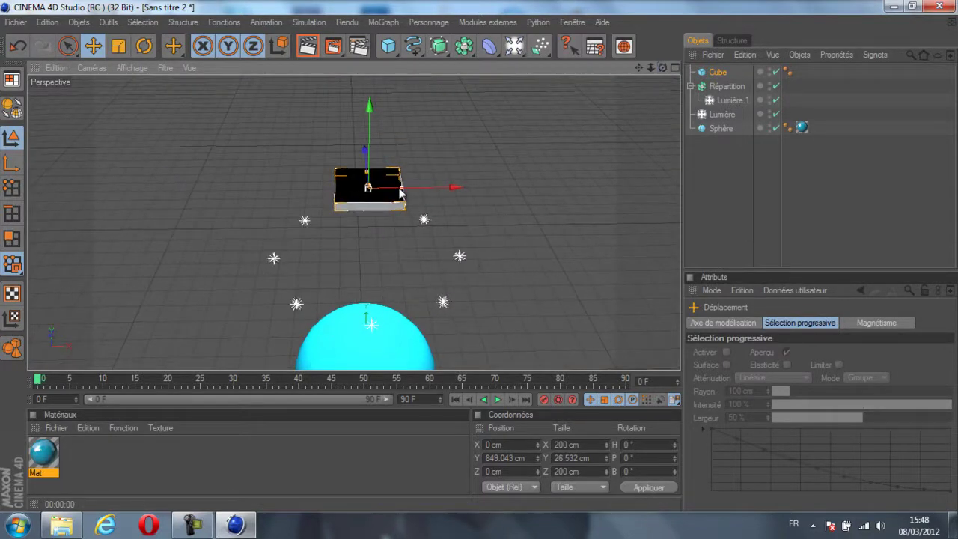
drag(402, 188, 366, 162)
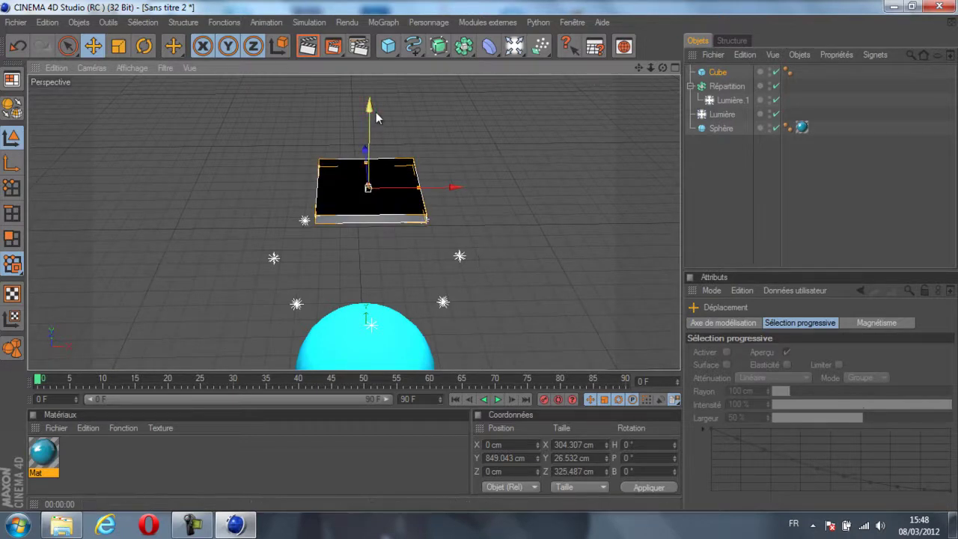
- Lower the panel to about 733 cm on Y and shift it to about 195 cm on Z
drag(374, 111, 524, 187)
drag(663, 70, 480, 259)
drag(288, 223, 472, 256)
- Create a new white material with specularity off and luminescence on, and apply it to the flattened cube
double_click(93, 454)
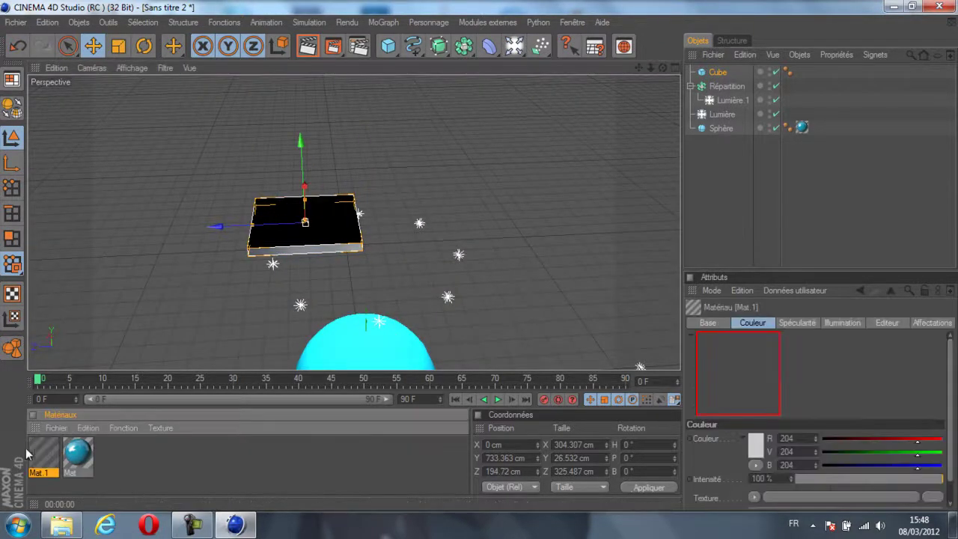
double_click(43, 453)
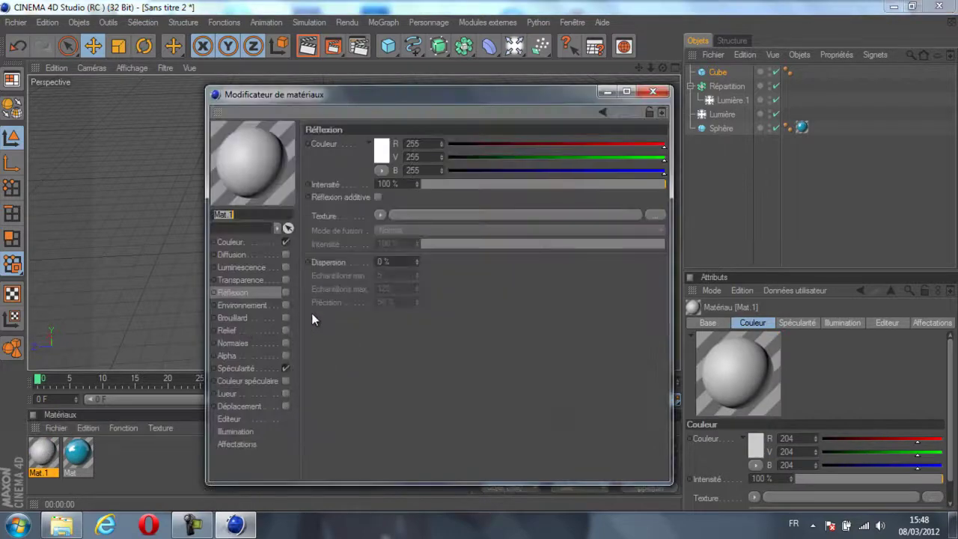
click(285, 369)
click(285, 267)
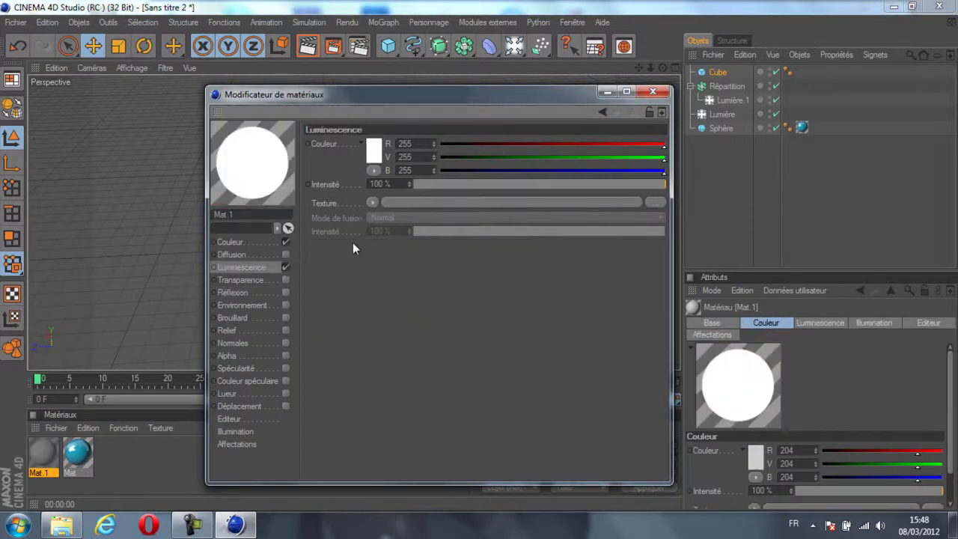
click(652, 92)
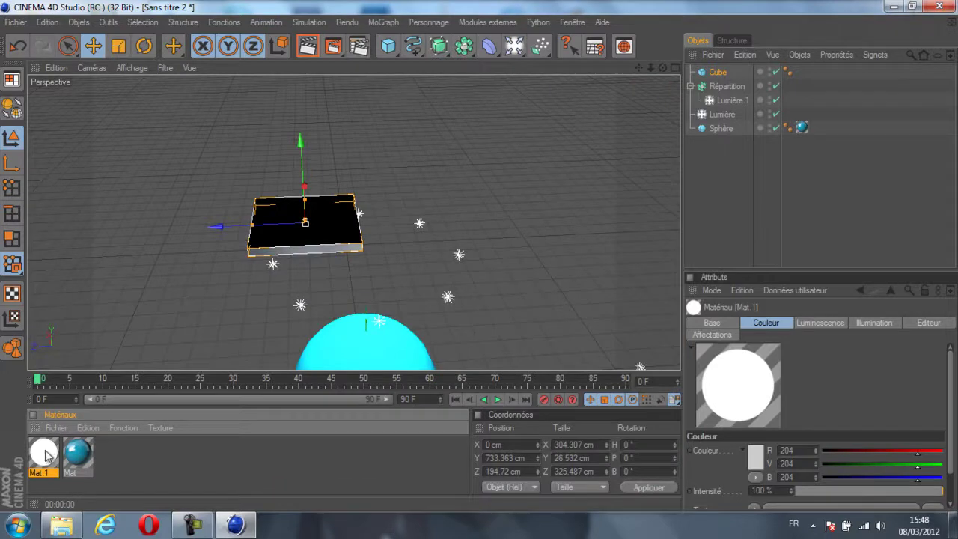
drag(46, 454, 315, 249)
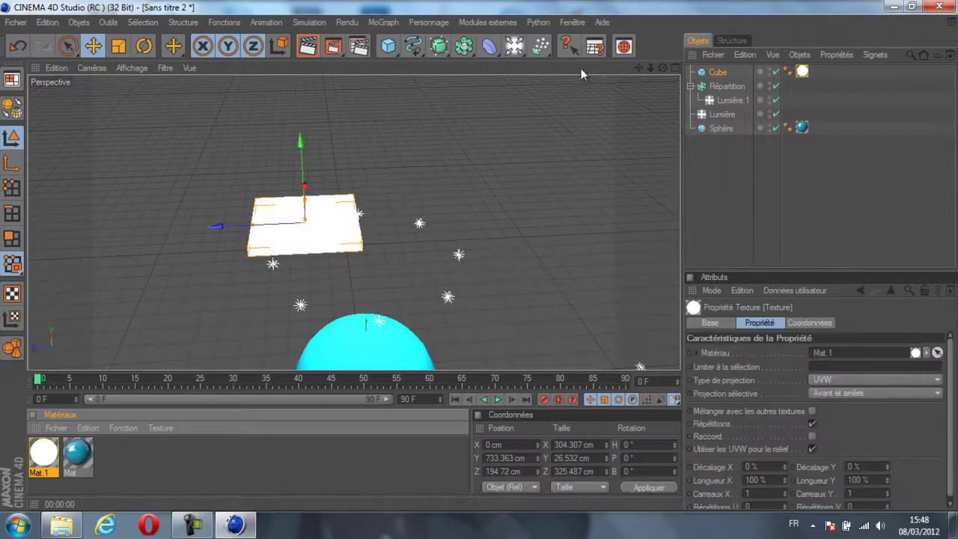
- Duplicate the glowing panel twice along Z to form a row of three, with the last one at about -600 cm
click(717, 75)
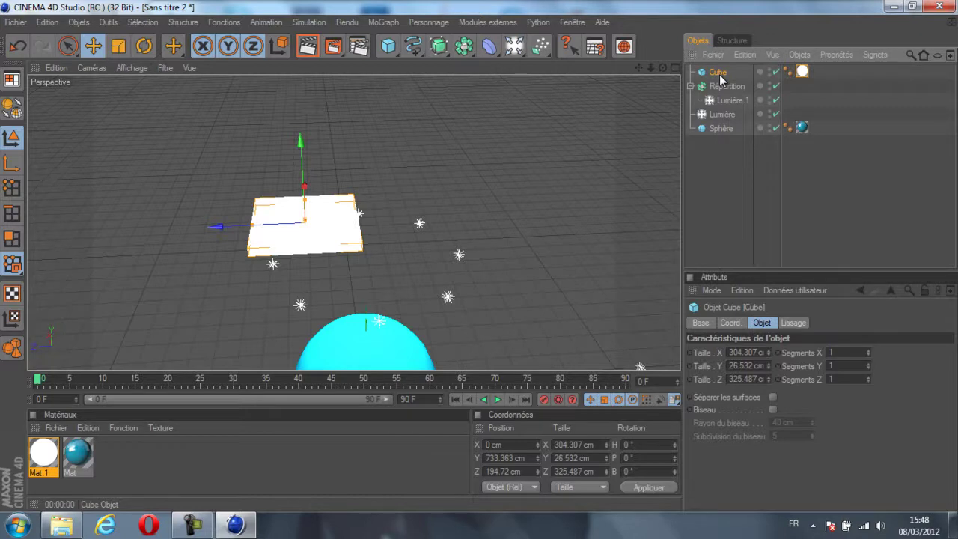
key(ctrl+c)
key(ctrl+v)
drag(271, 224, 479, 256)
key(ctrl+c)
key(ctrl+v)
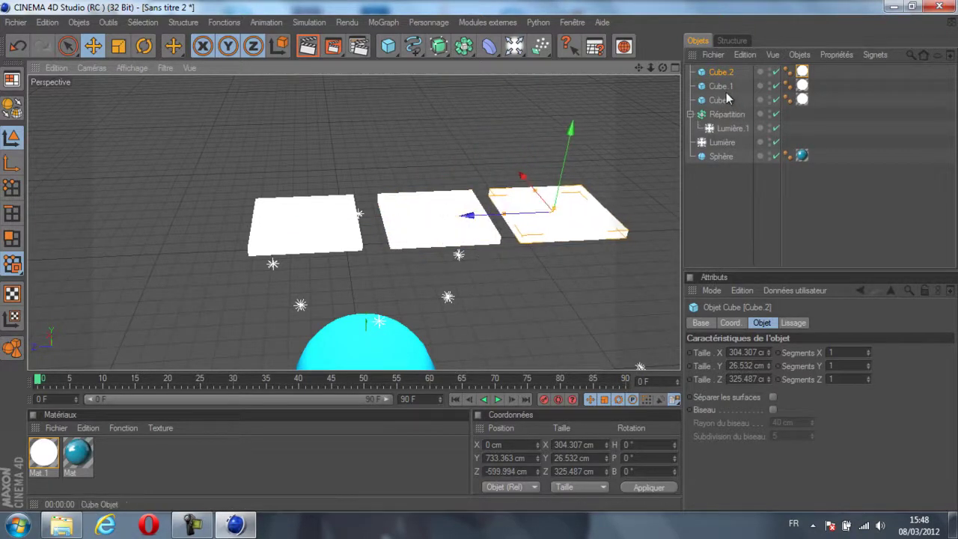
- Add a second row of three panel copies at about 397 cm on X, spaced at about -600, -214 and 211 cm on Z
key(ctrl+c)
key(ctrl+v)
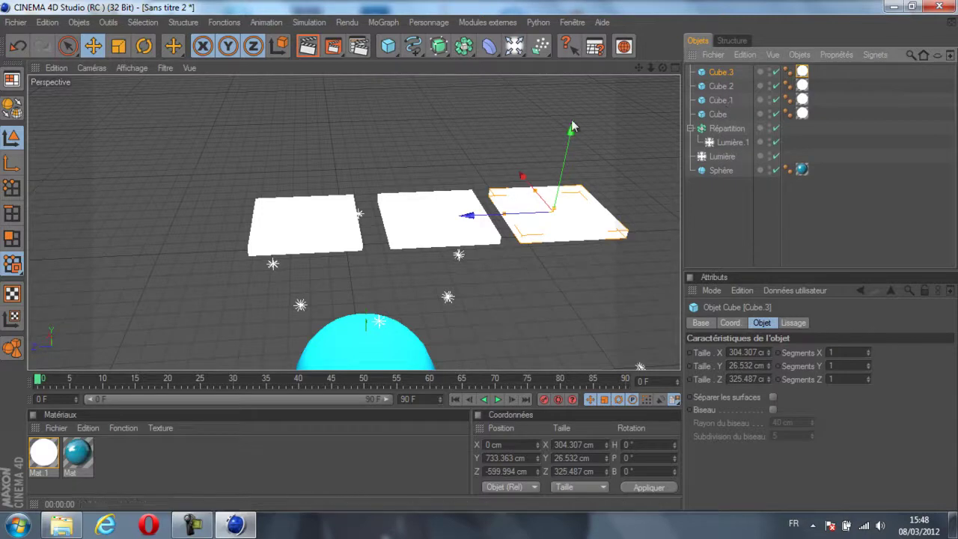
drag(528, 189, 480, 258)
key(ctrl+c)
key(ctrl+v)
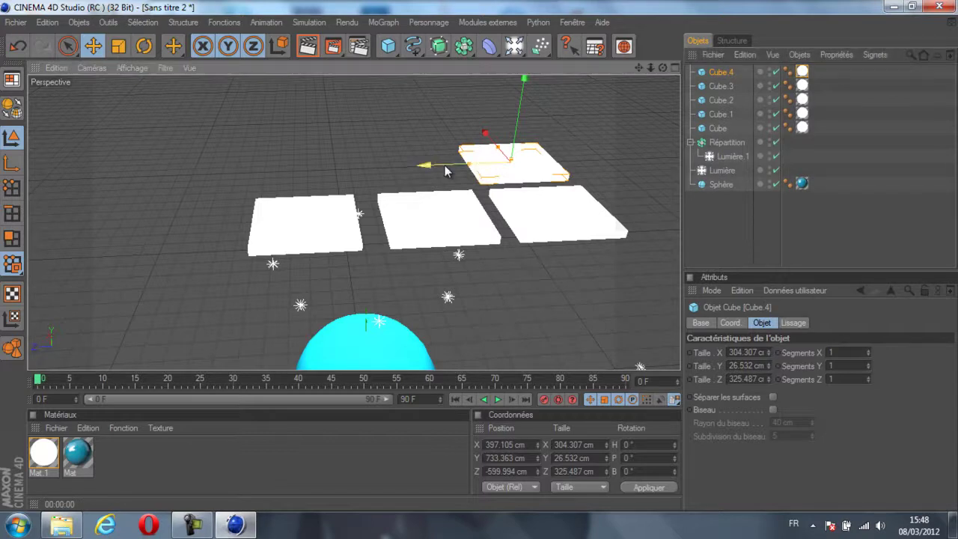
mouse_move(445, 167)
mouse_down()
mouse_move(477, 255)
mouse_move(444, 167)
mouse_up()
key(ctrl+c)
key(ctrl+v)
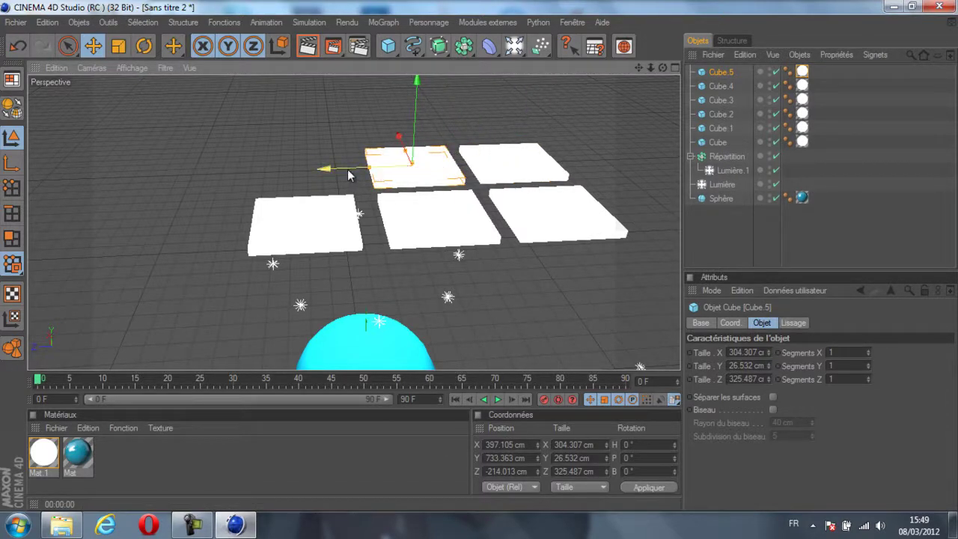
drag(348, 169, 238, 172)
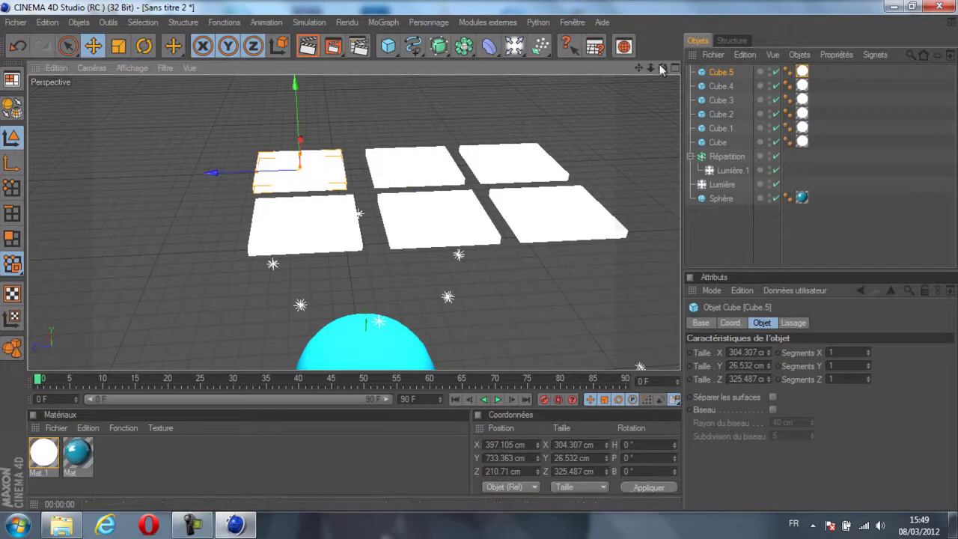
- Move the Répartition light array under the panels, to about 195 cm on X and -278 cm on Z
mouse_move(479, 258)
alt+mouse_down()
mouse_move(452, 260)
mouse_move(483, 255)
mouse_move(472, 259)
alt+mouse_up()
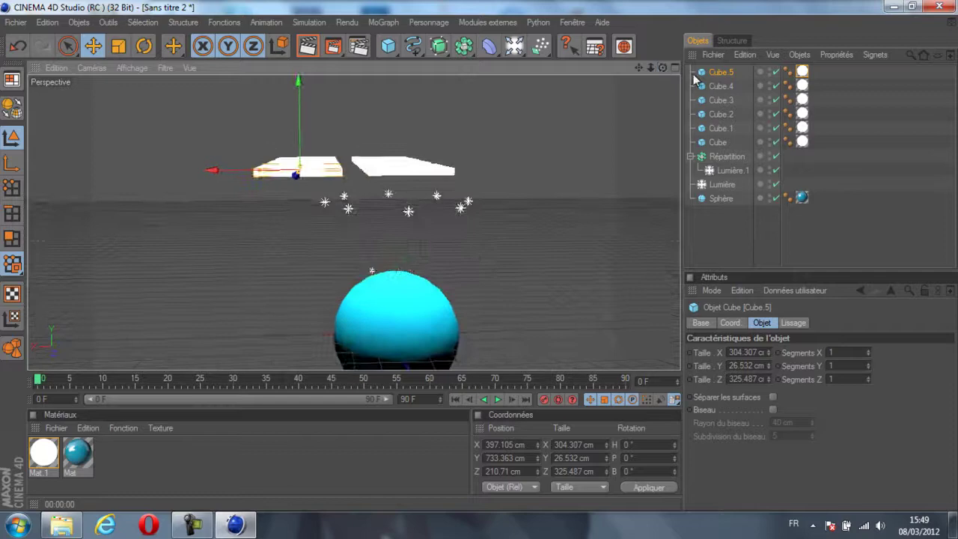
click(727, 157)
drag(332, 200, 286, 201)
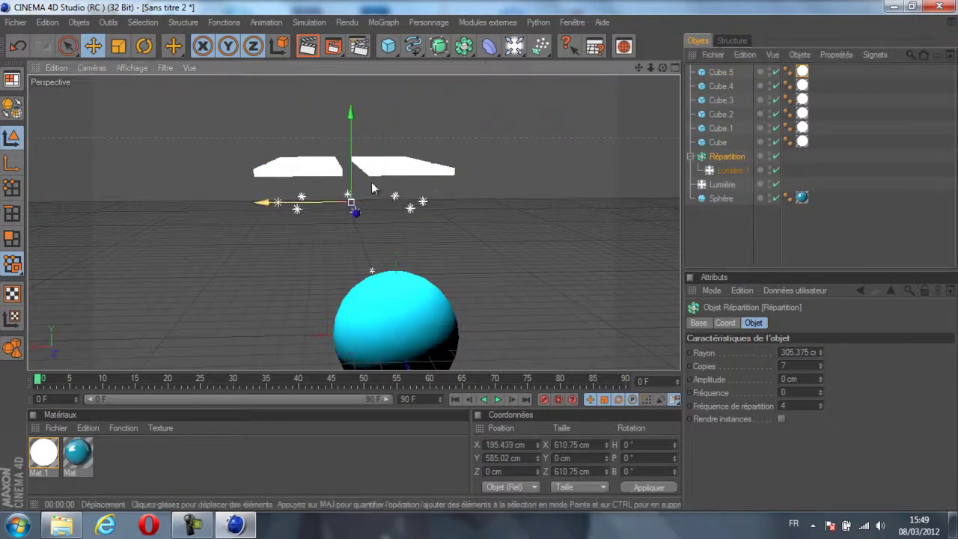
drag(667, 67, 474, 256)
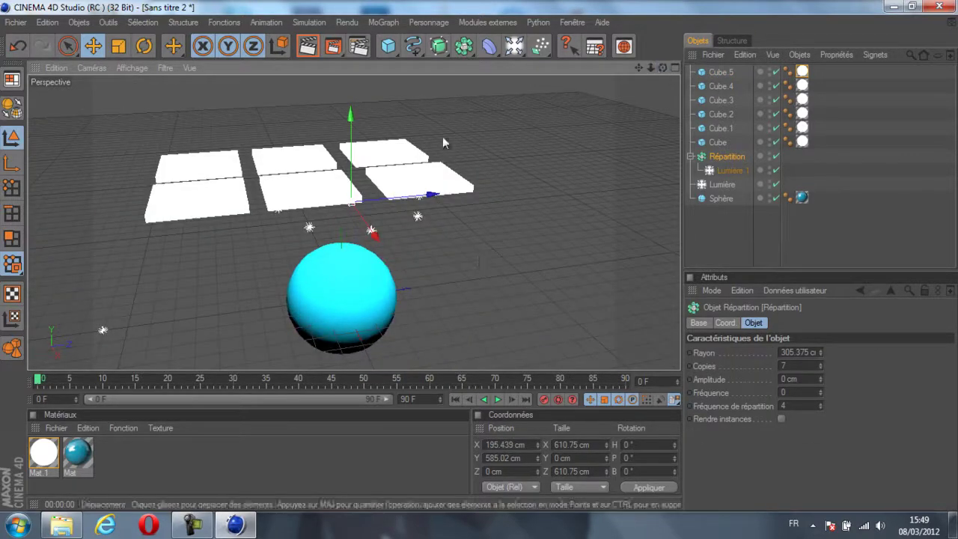
drag(404, 202, 335, 205)
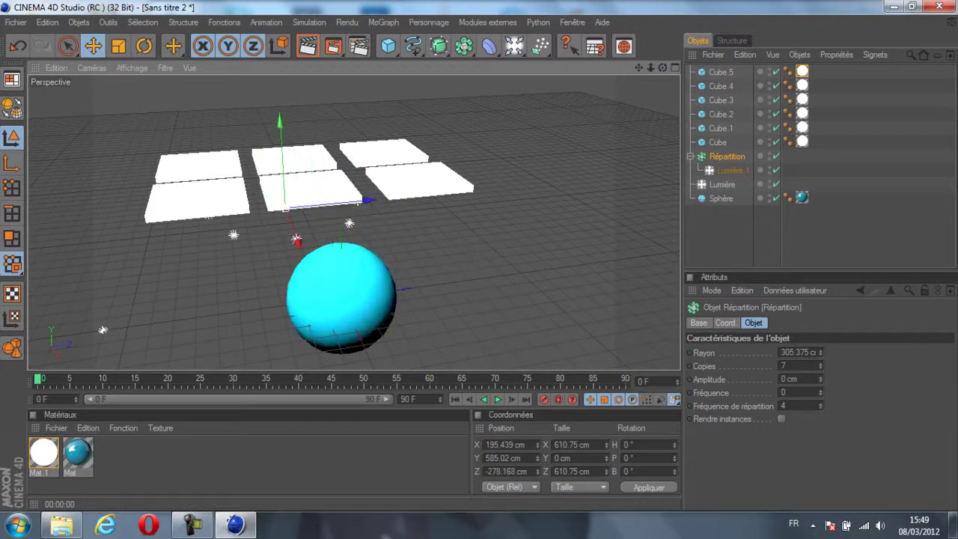
- Group the six cubes and the Répartition object with its light under one null object
drag(825, 71, 710, 169)
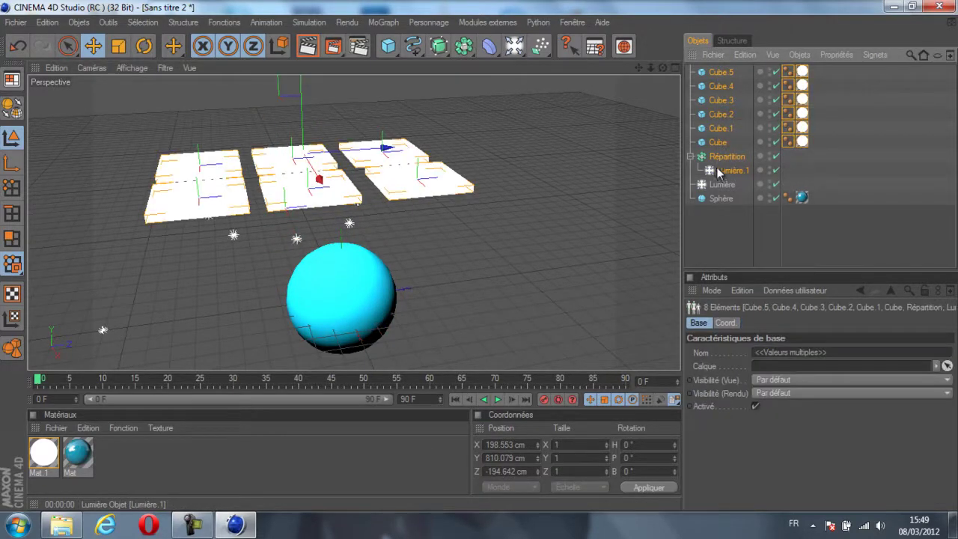
right_click(719, 116)
click(784, 369)
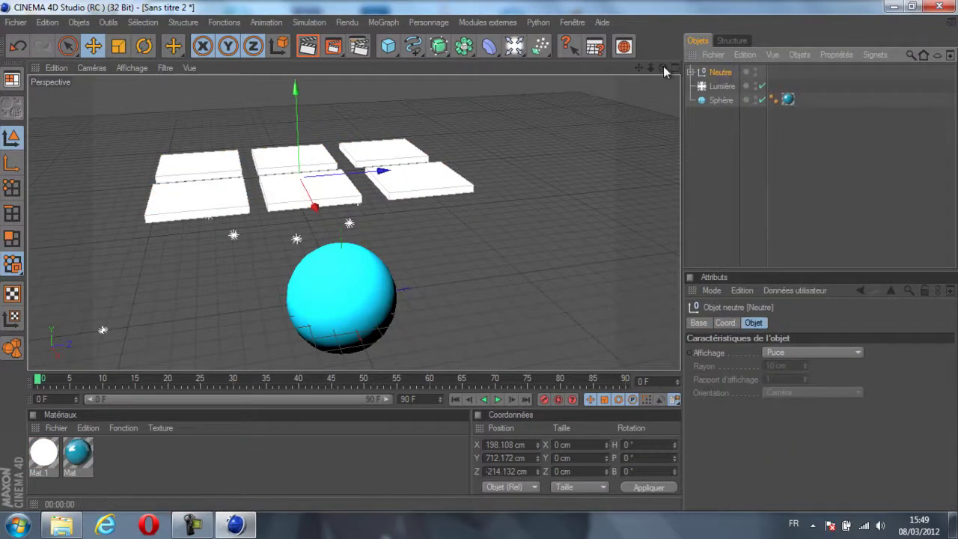
- Rotate the null group of panels and lights to a pitch of about 32°
drag(662, 68, 456, 265)
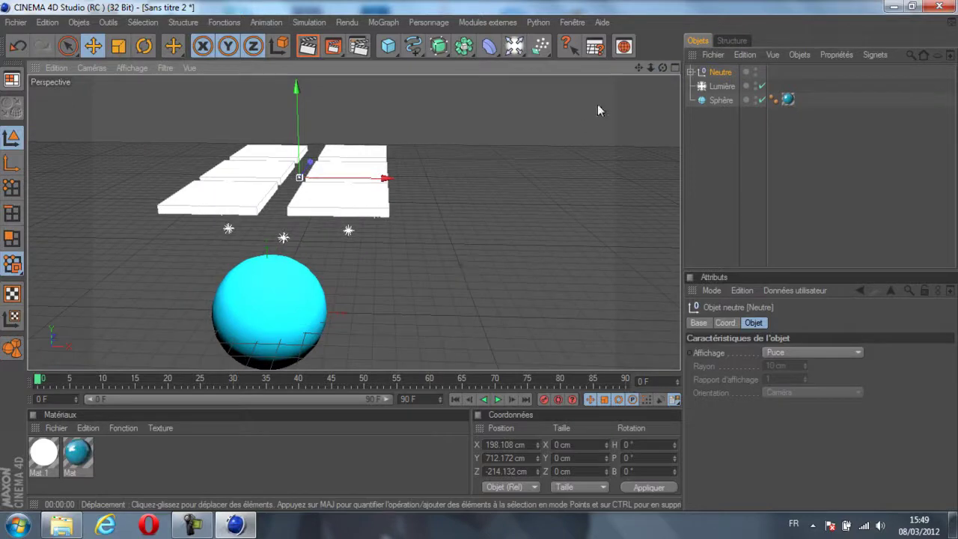
drag(637, 67, 477, 258)
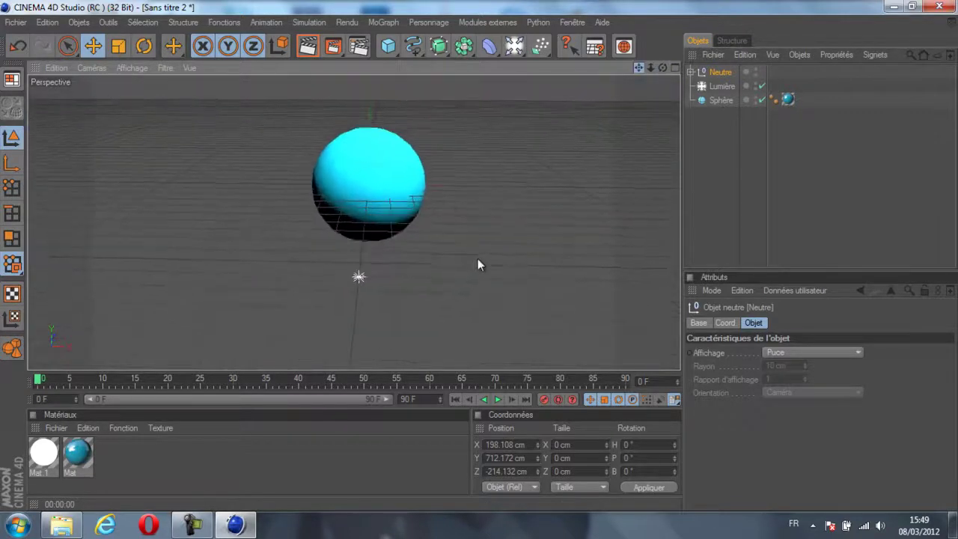
drag(663, 69, 298, 102)
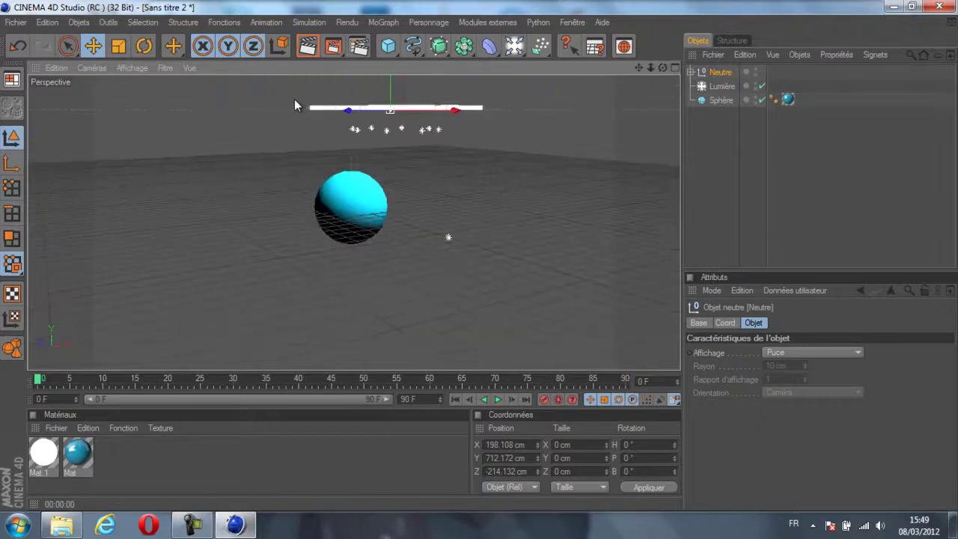
drag(408, 105, 414, 126)
- Render the active view close up to check the panels' reflection on the sphere
scroll(452, 207, up, 5)
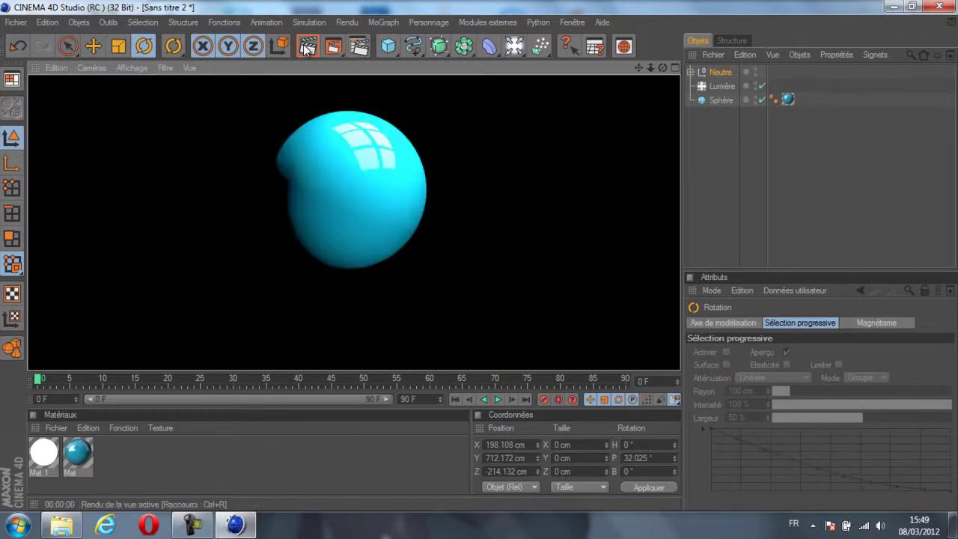
scroll(494, 96, up, 3)
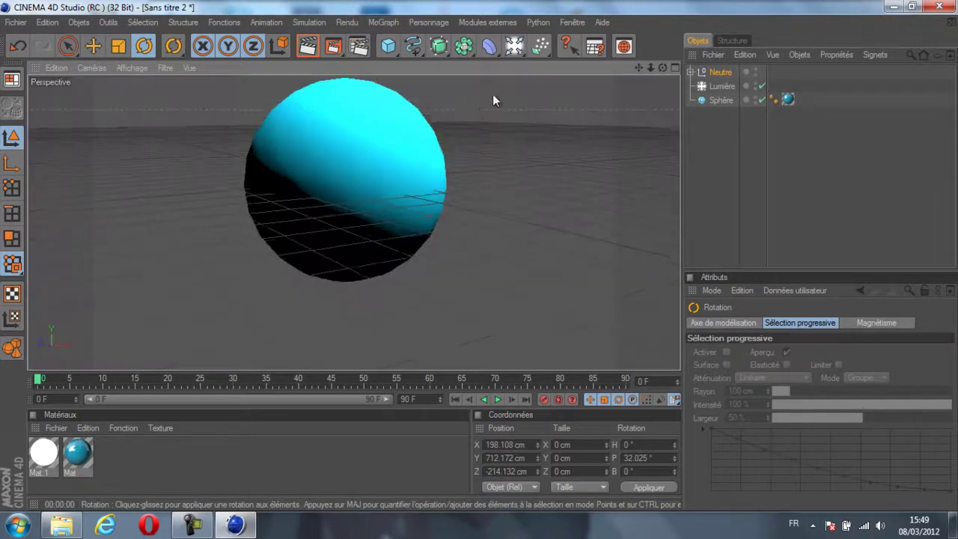
mouse_move(641, 68)
mouse_down()
mouse_move(480, 259)
mouse_move(485, 266)
mouse_up()
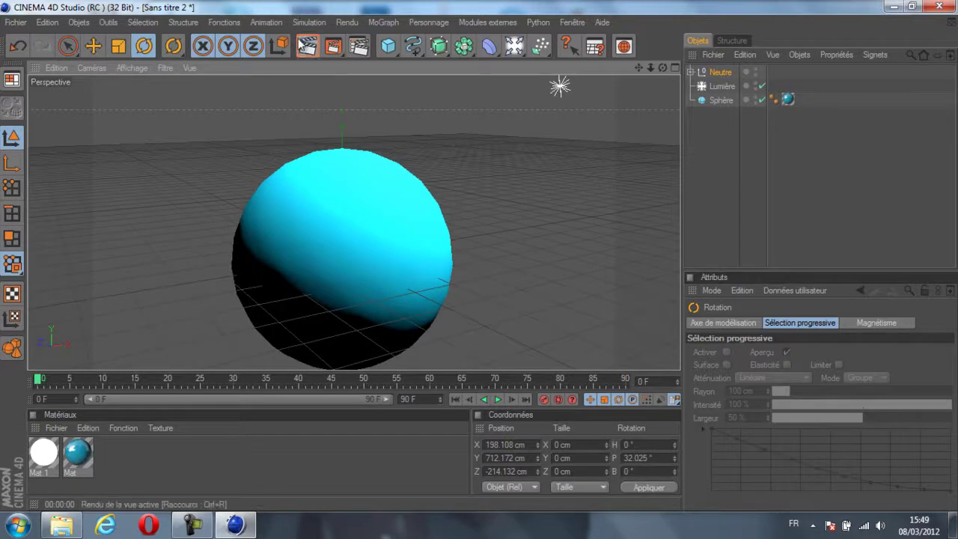
key(ctrl+r)
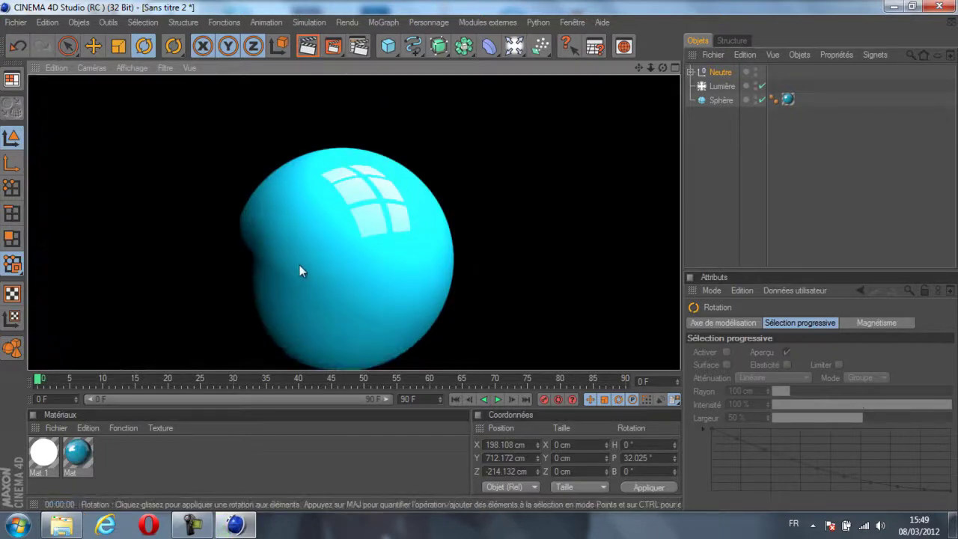
- Set the reflection intensity of the sphere's material Mat to 70 % and render the active view
double_click(78, 453)
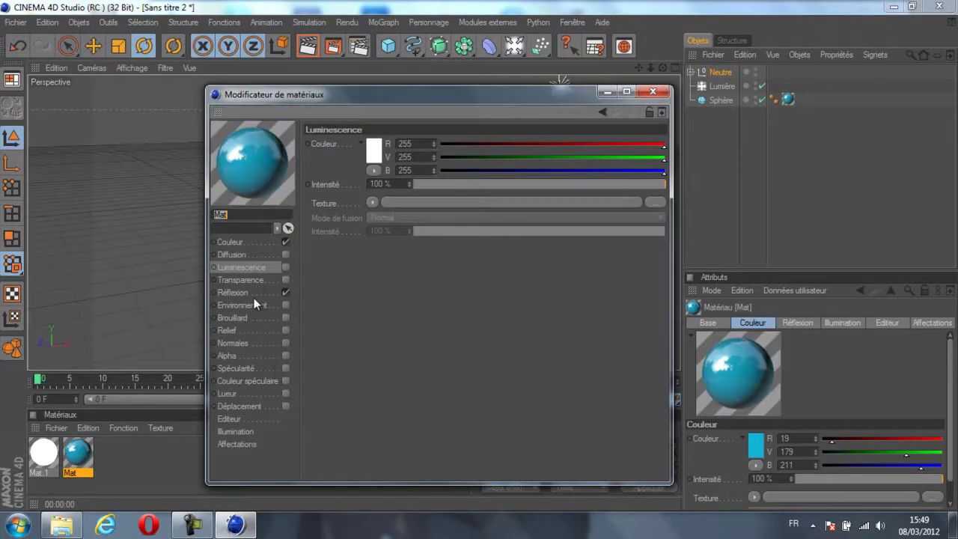
click(253, 292)
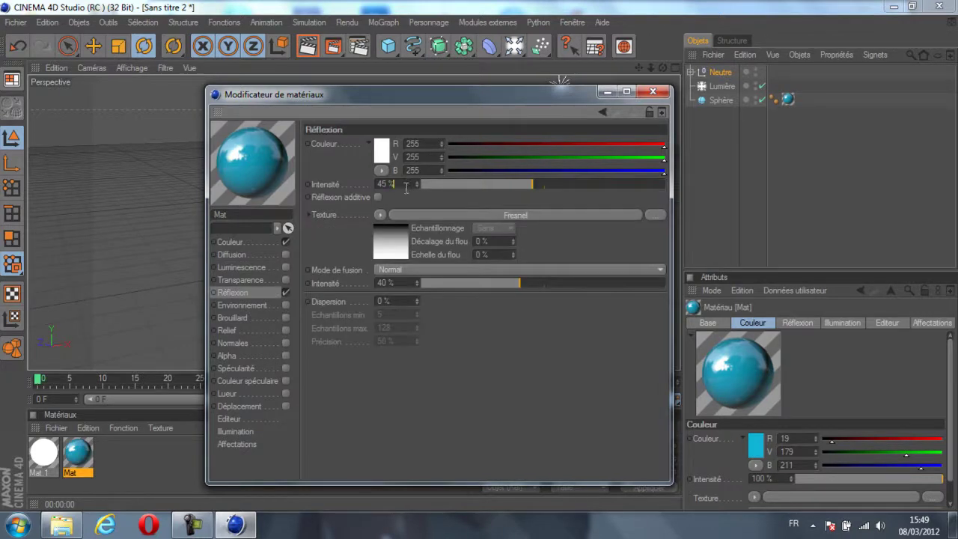
text(70)
key(Return)
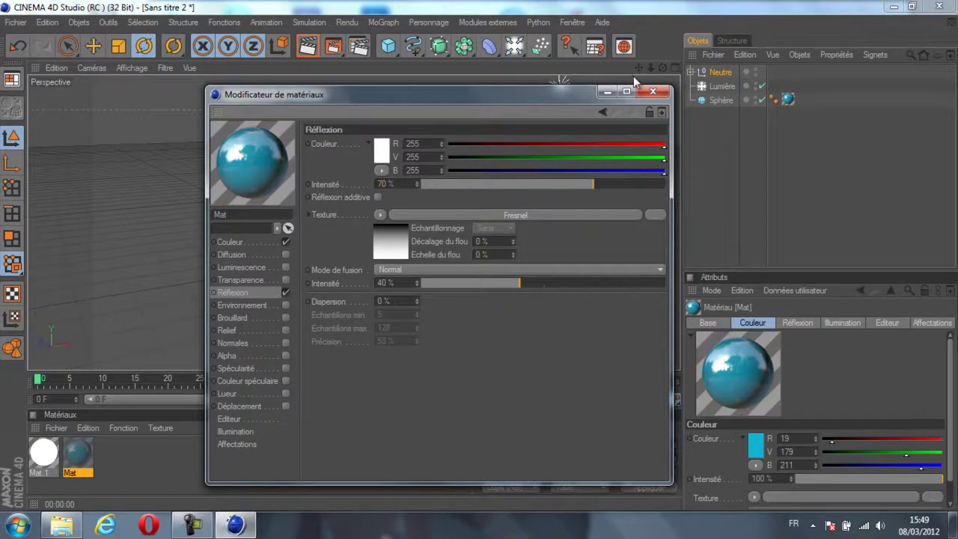
click(653, 92)
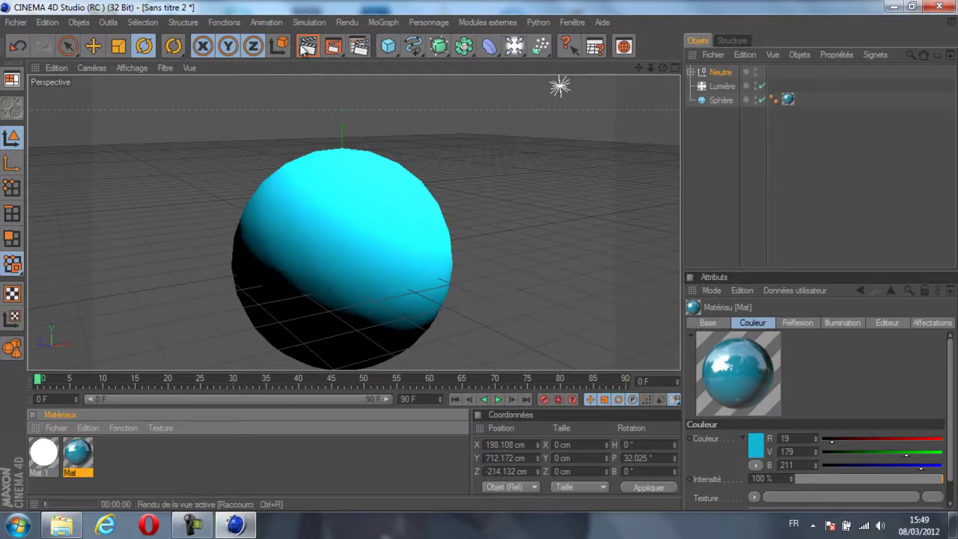
click(307, 46)
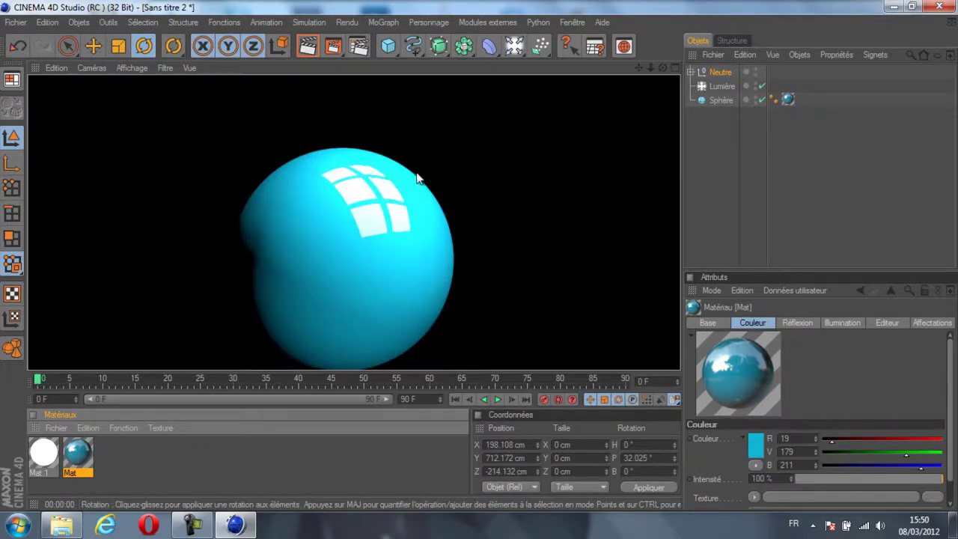
- Add a MoGraph text object and move it along Z to about -445 cm, in front of the sphere
click(122, 303)
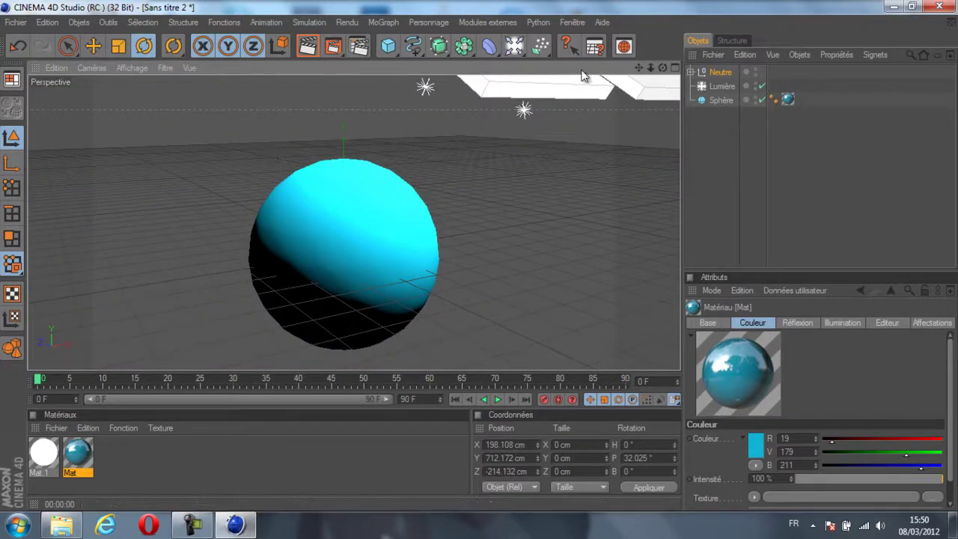
mouse_move(663, 69)
mouse_down()
mouse_move(468, 257)
mouse_move(494, 268)
mouse_move(483, 261)
mouse_up()
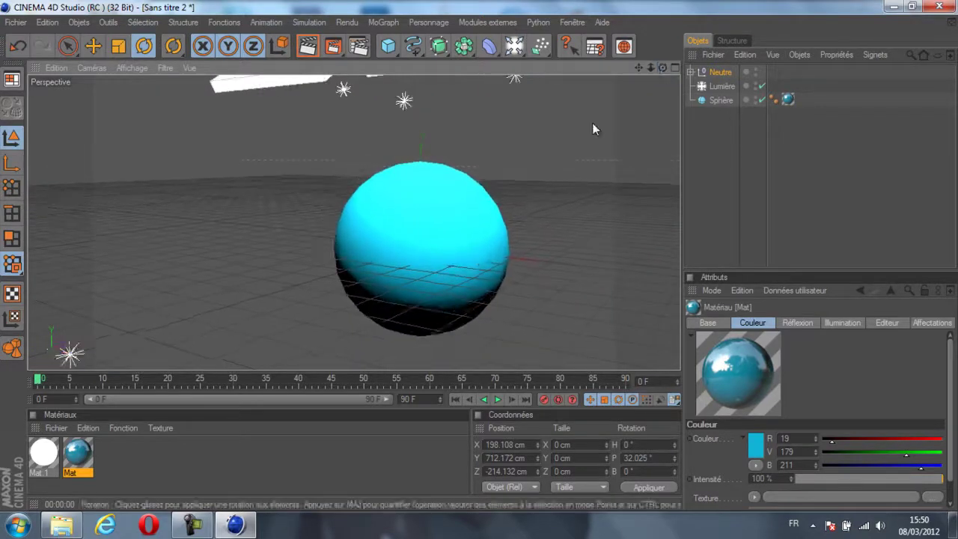
scroll(517, 204, up, 2)
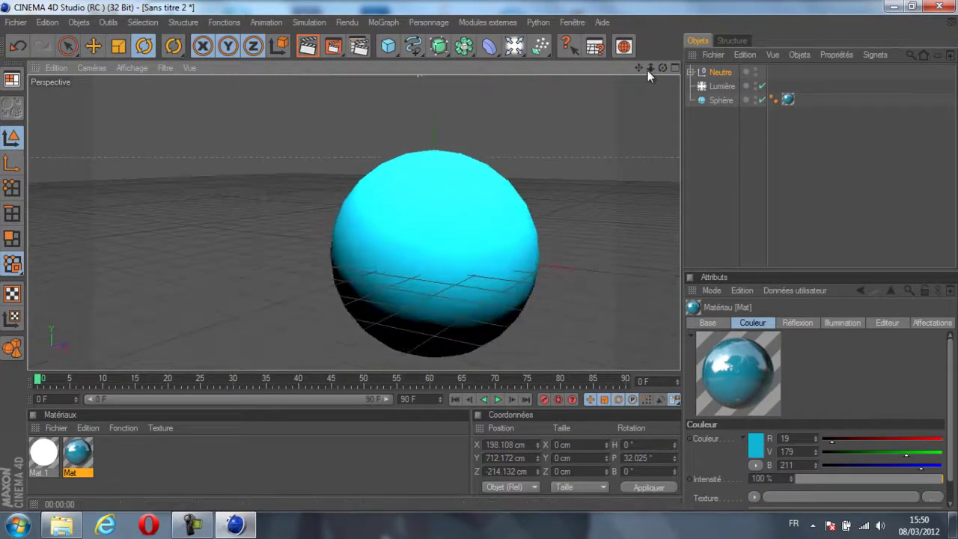
drag(479, 261, 482, 263)
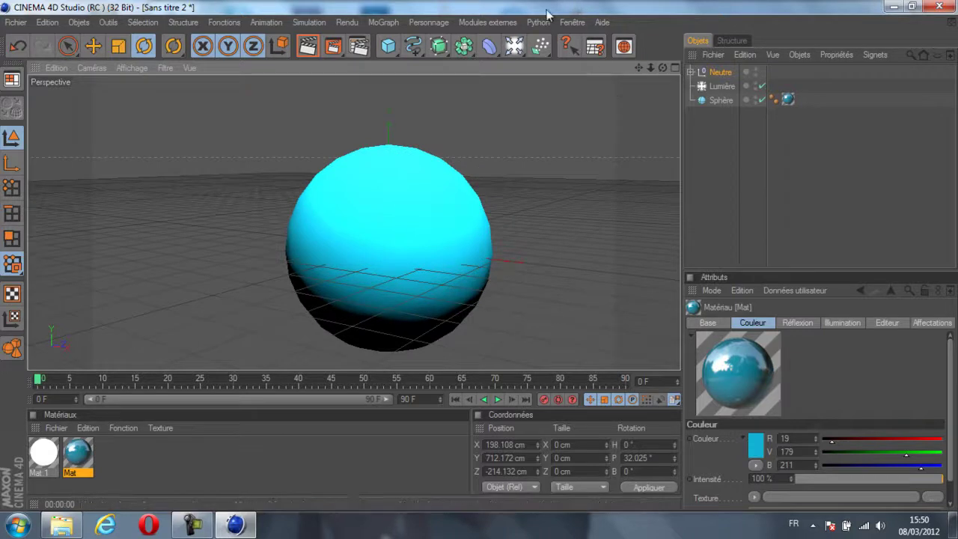
click(399, 20)
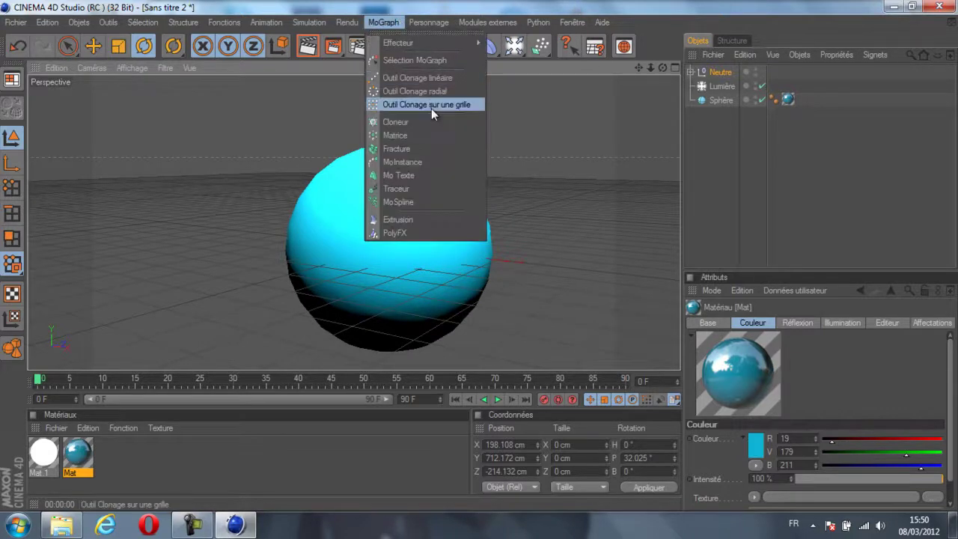
click(434, 162)
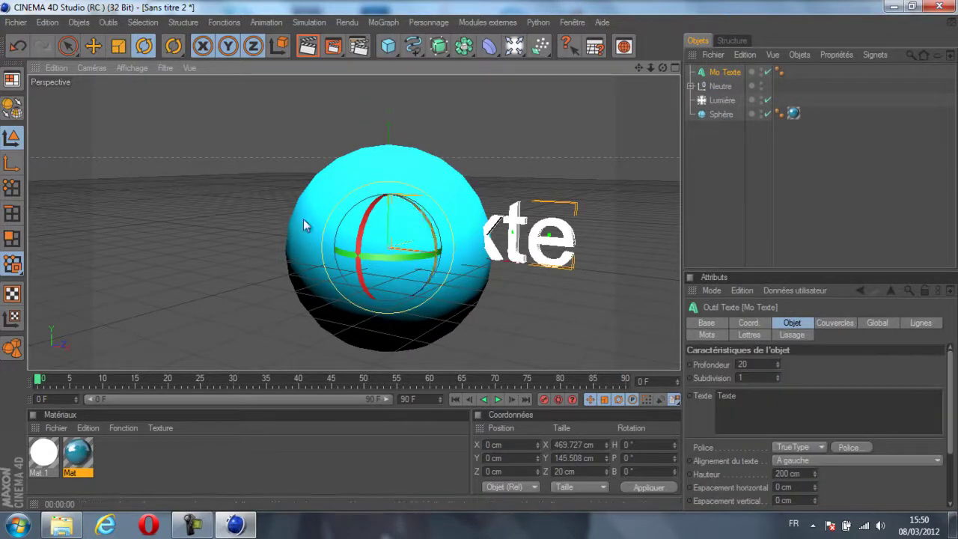
click(101, 47)
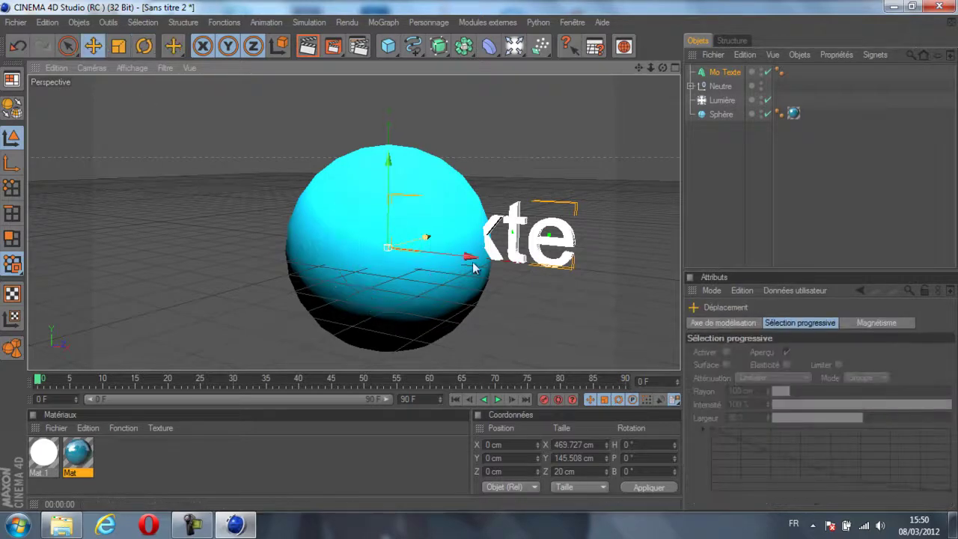
drag(470, 258, 384, 249)
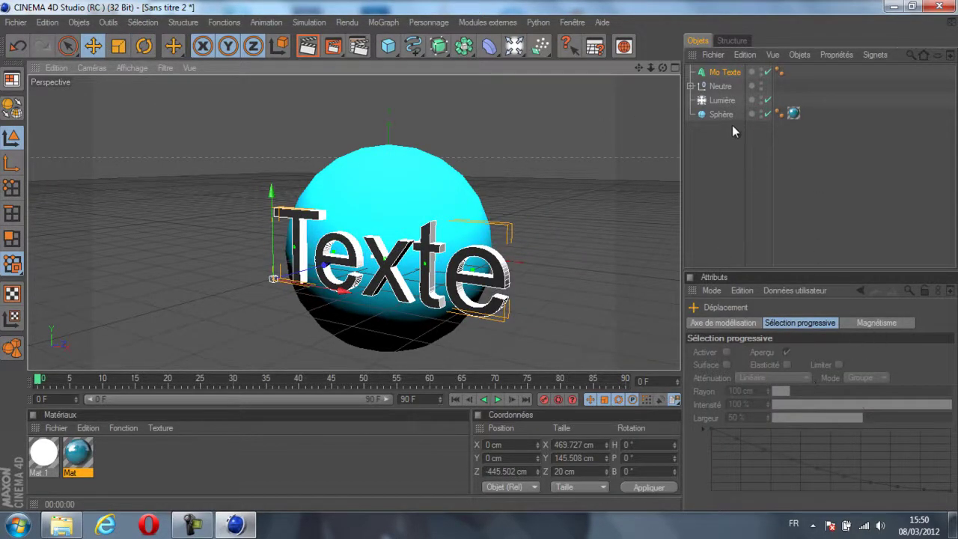
- Change the text object's wording to WAPOL and set its font to Ethnocentric
click(720, 75)
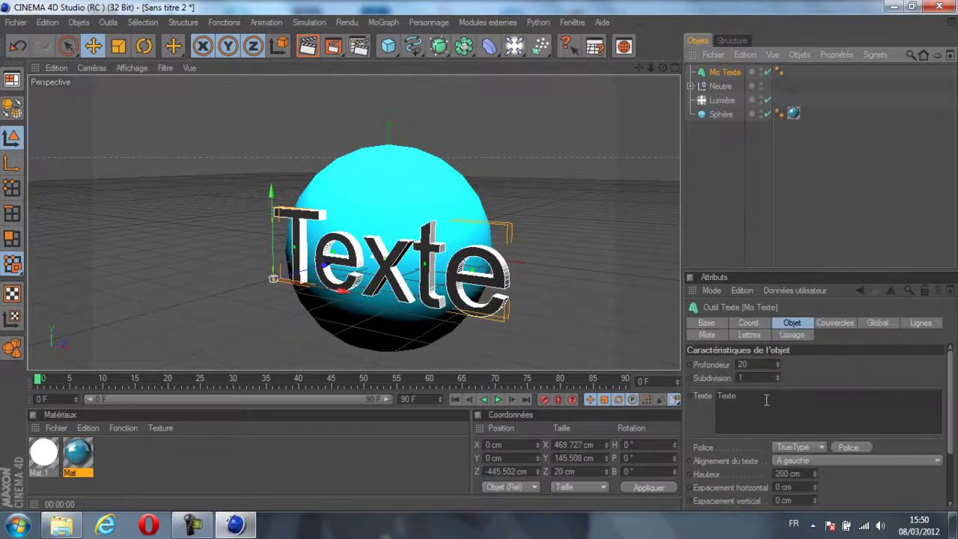
click(764, 398)
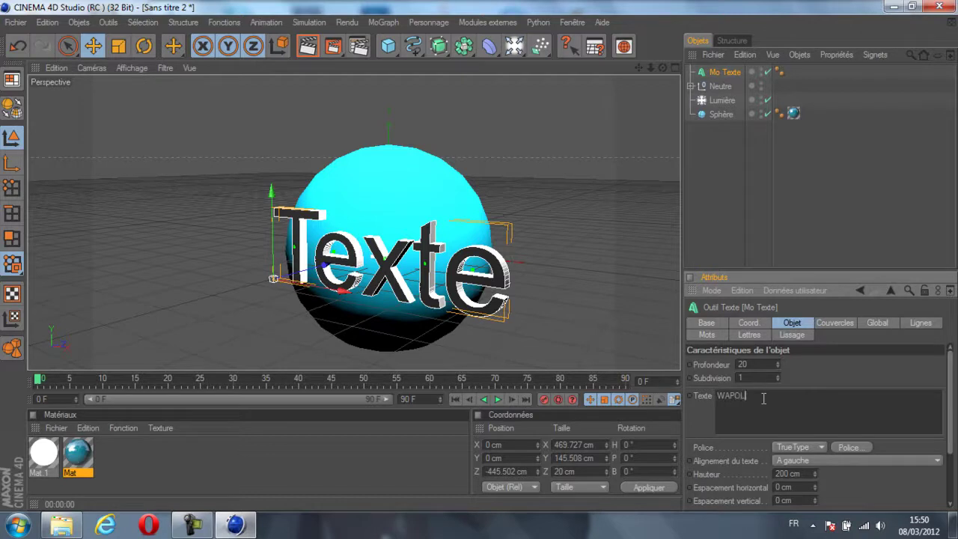
click(852, 448)
text(ETHN)
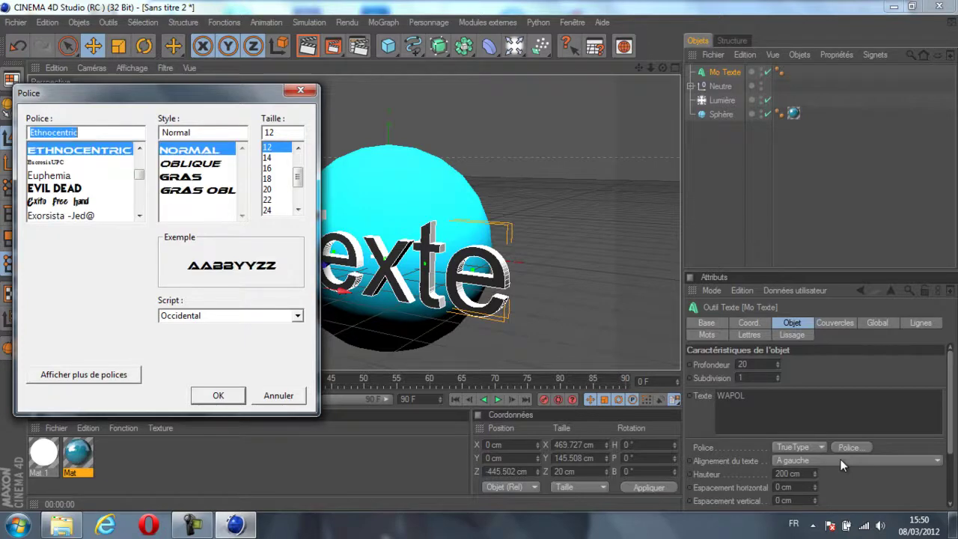
text(u)
key(BackSpace)
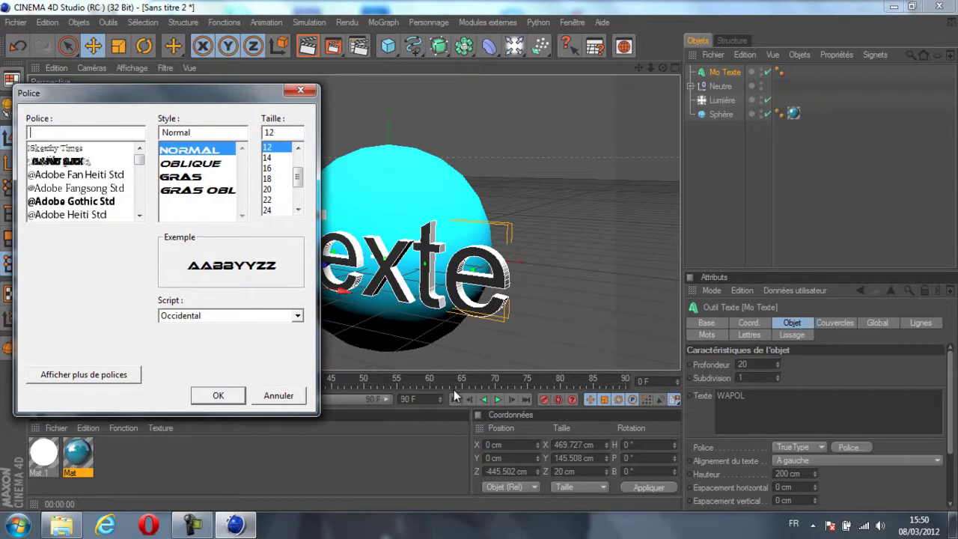
key(Return)
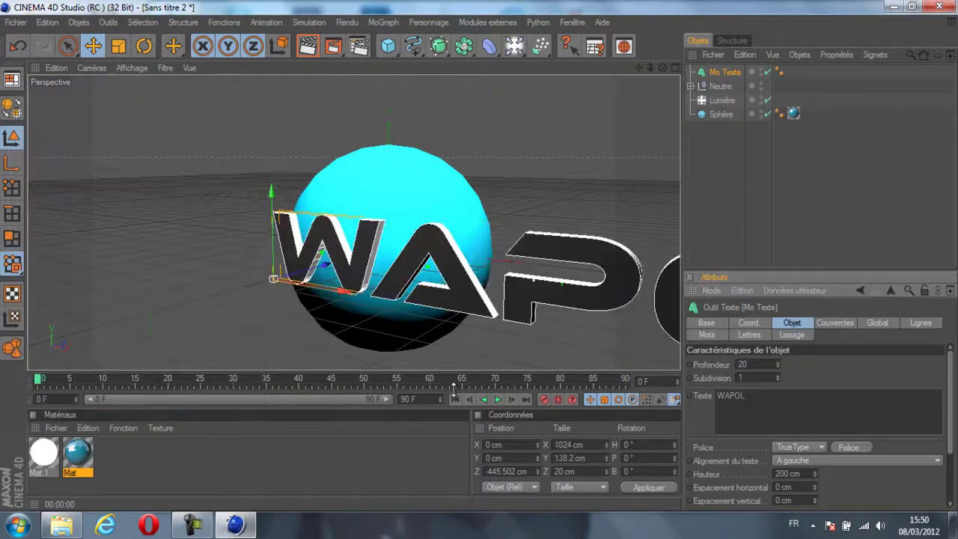
- Set the extrusion depth of the WAPOL text to 80
scroll(778, 369, down, 3)
scroll(779, 369, down, 1)
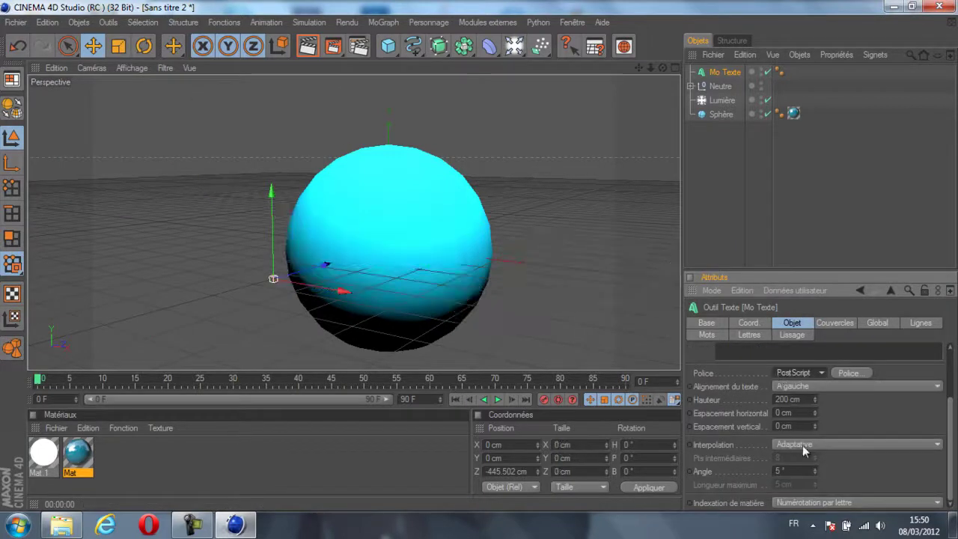
scroll(792, 372, up, 1)
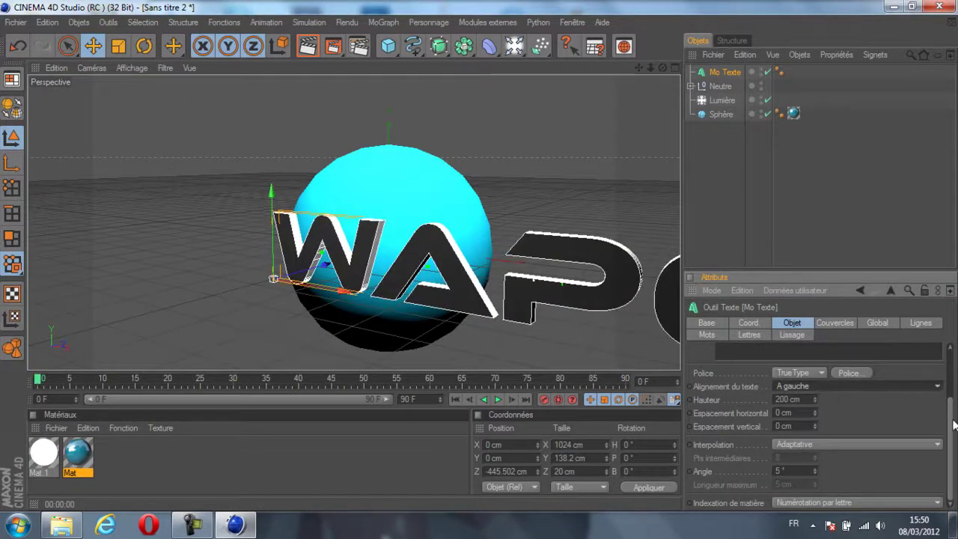
scroll(953, 425, up, 3)
double_click(758, 367)
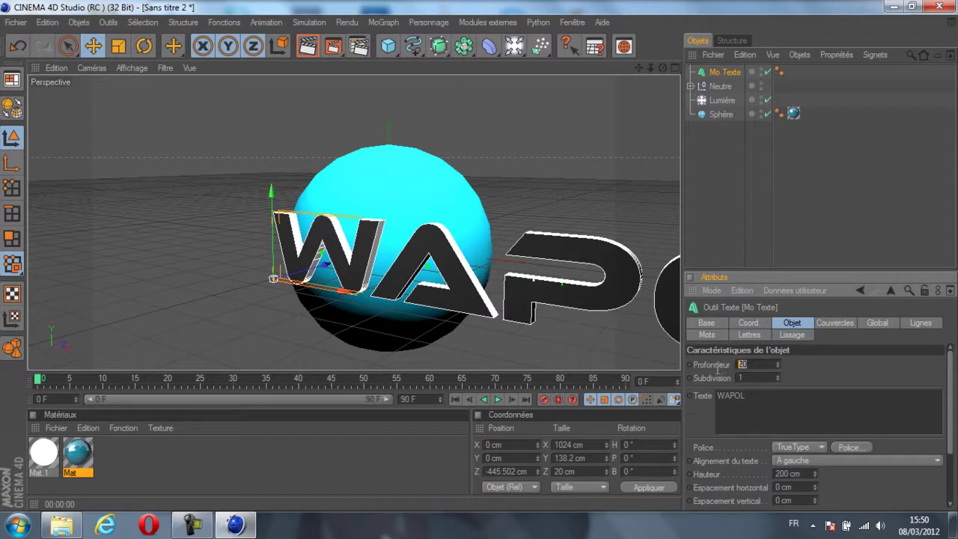
text(80)
key(Return)
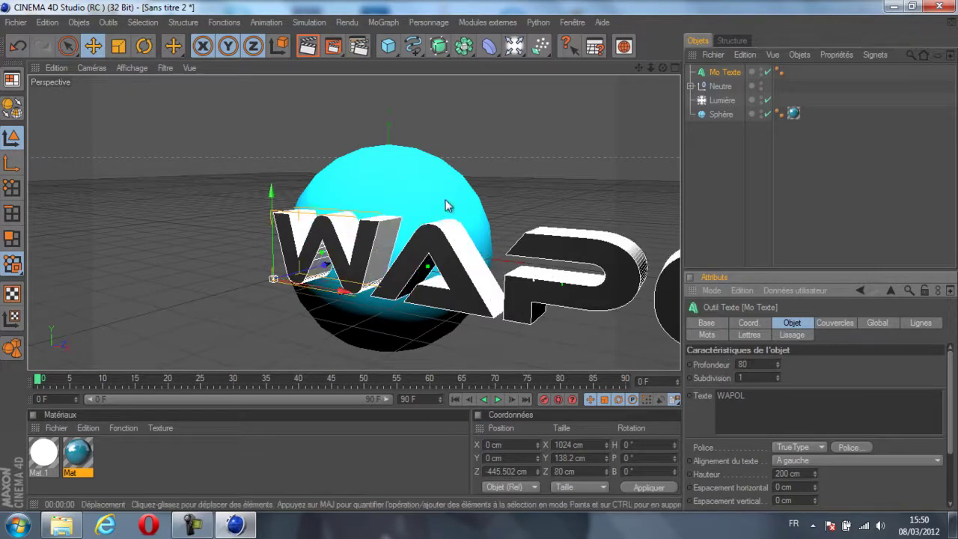
- Scale the WAPOL text down to about 485 cm wide and move it along X to about -142 cm
drag(652, 69, 476, 161)
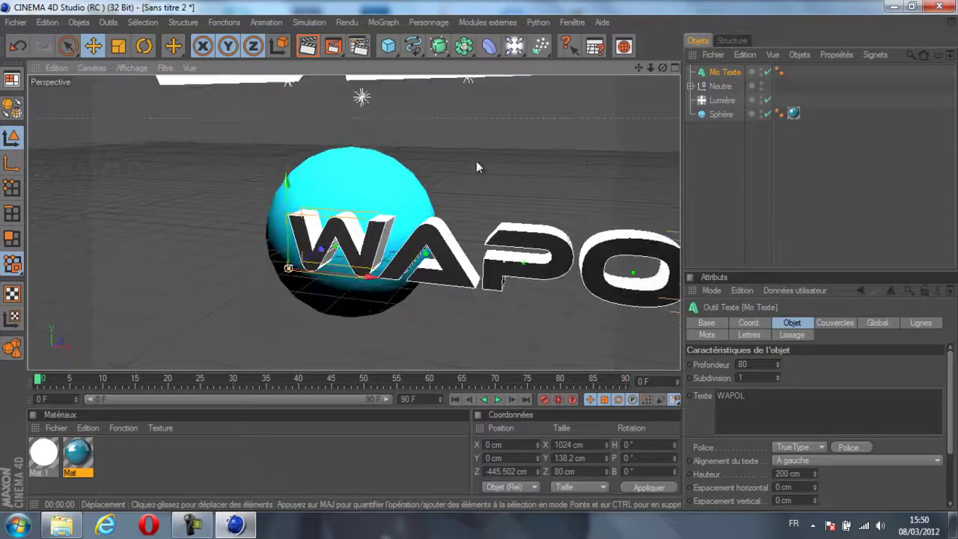
key(t)
drag(434, 253, 390, 282)
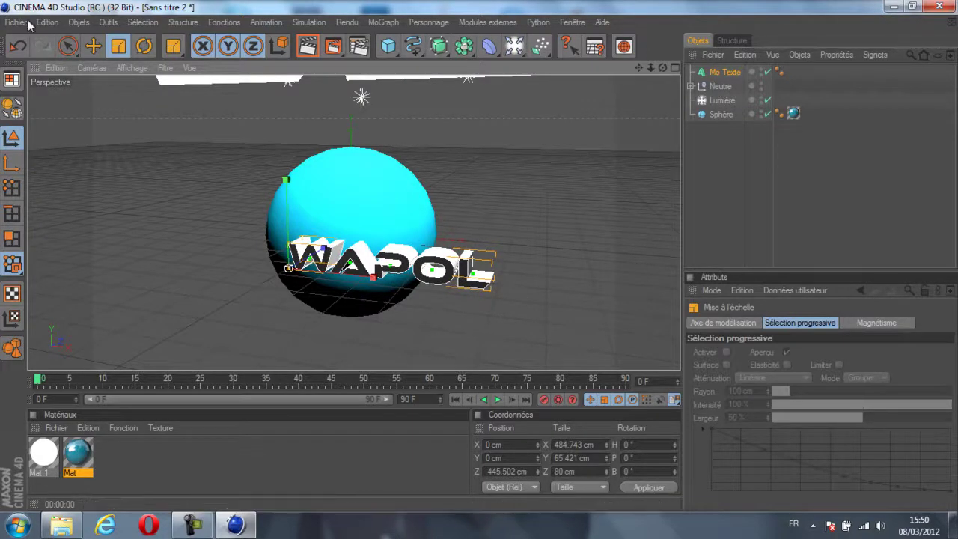
key(e)
drag(323, 267, 270, 260)
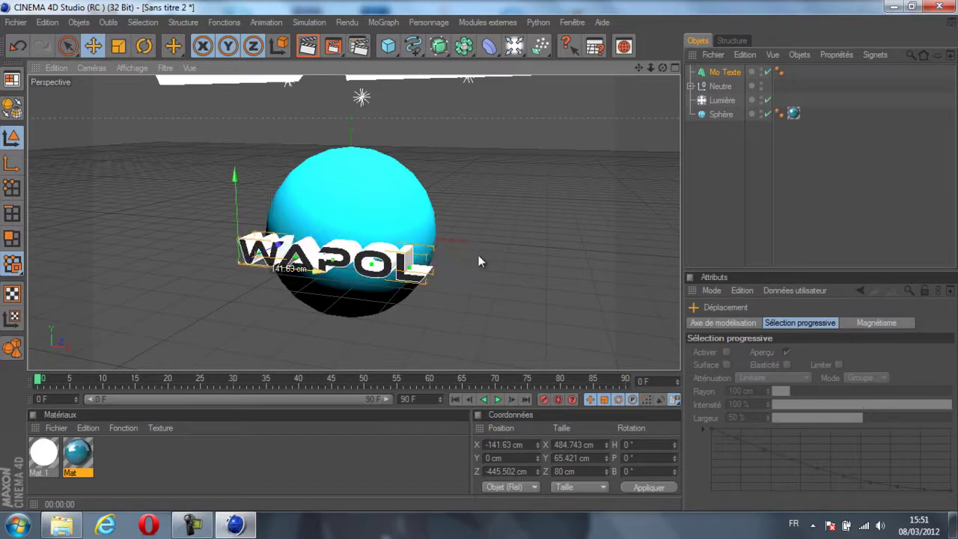
- Create a new material without specularity and set its color to dark grey (RGB 93, 93, 93)
double_click(146, 440)
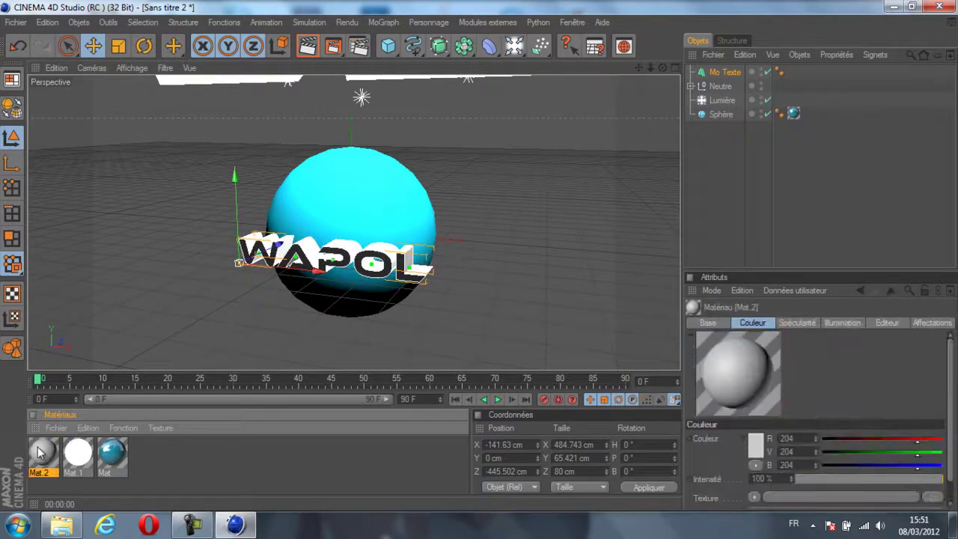
double_click(43, 453)
click(280, 366)
click(285, 368)
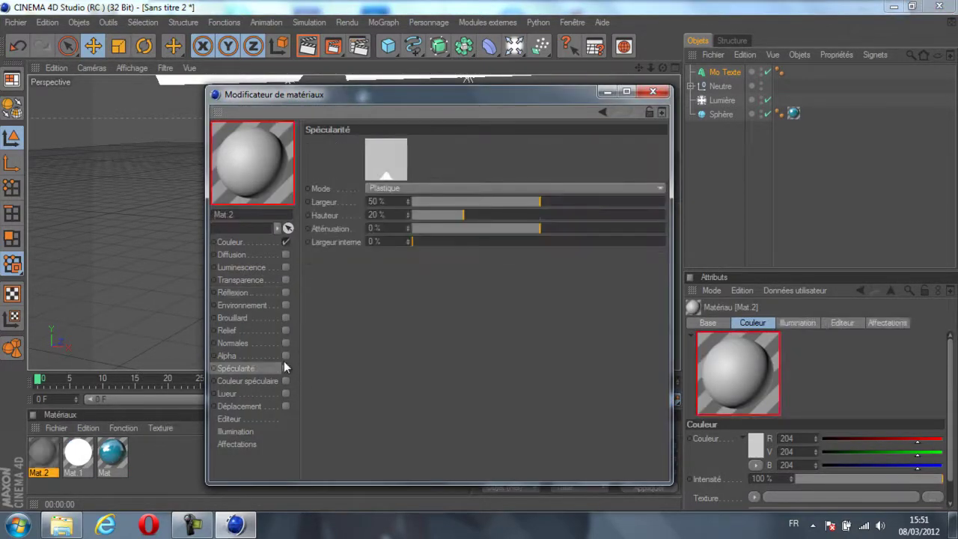
click(249, 241)
click(373, 165)
drag(348, 147, 278, 151)
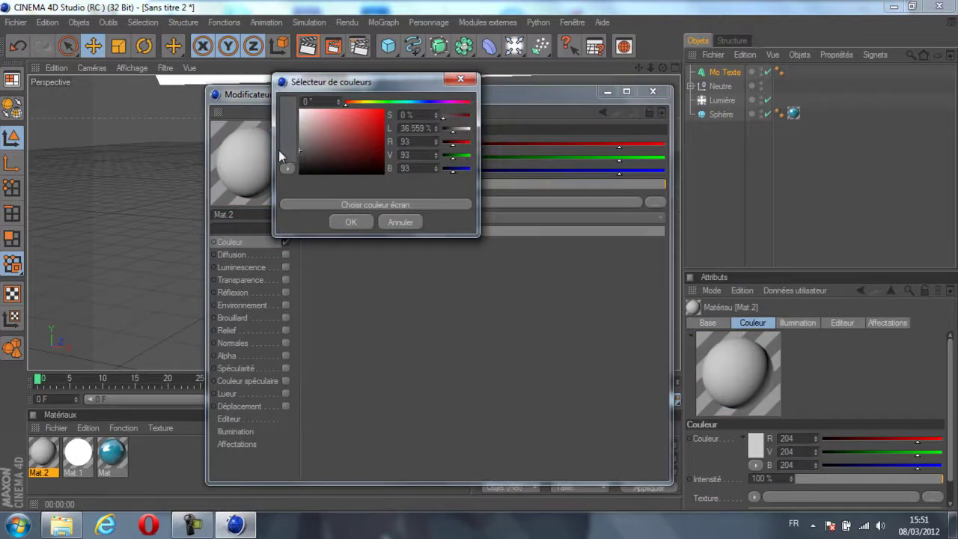
click(351, 222)
- Enable reflection on the grey material at 30 % intensity, with a Fresnel texture mixed at 20 %
click(285, 292)
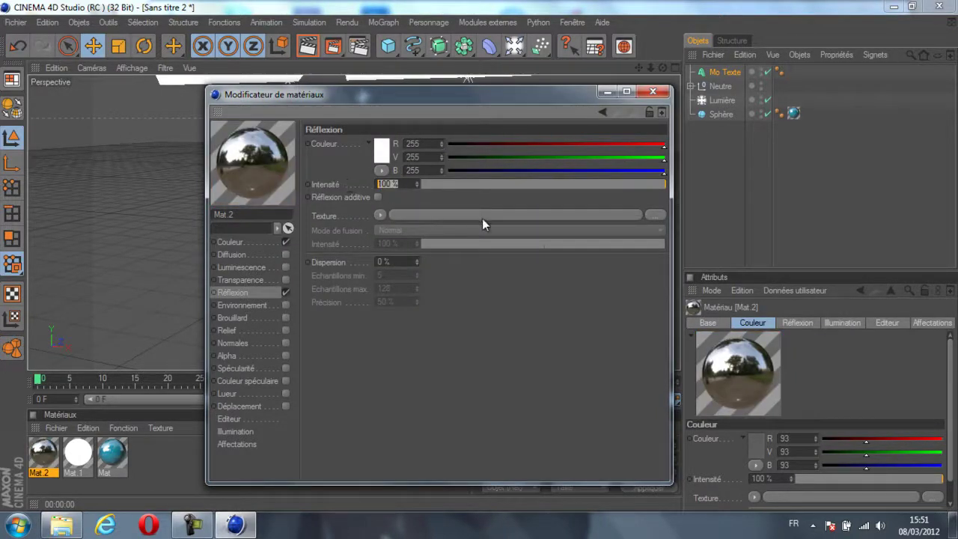
text(30)
key(Return)
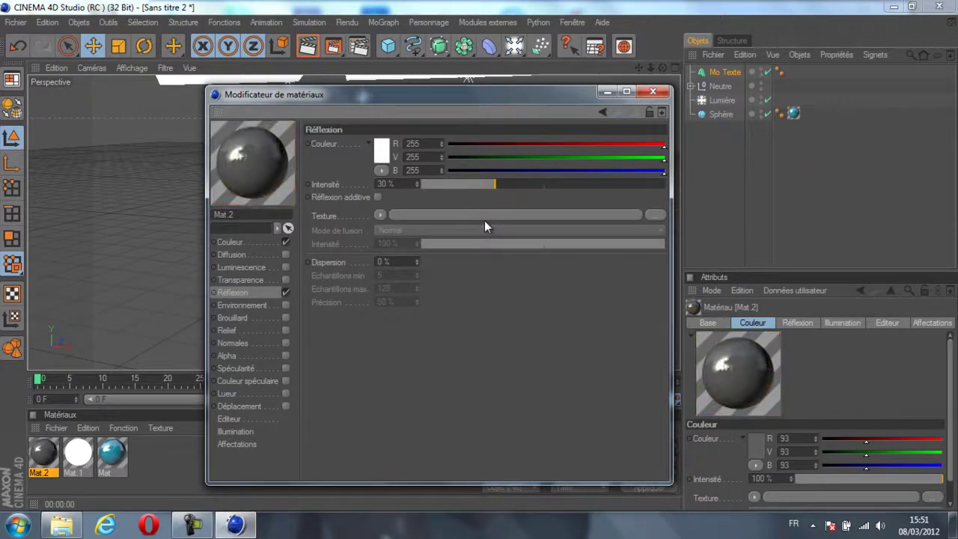
click(381, 216)
click(412, 364)
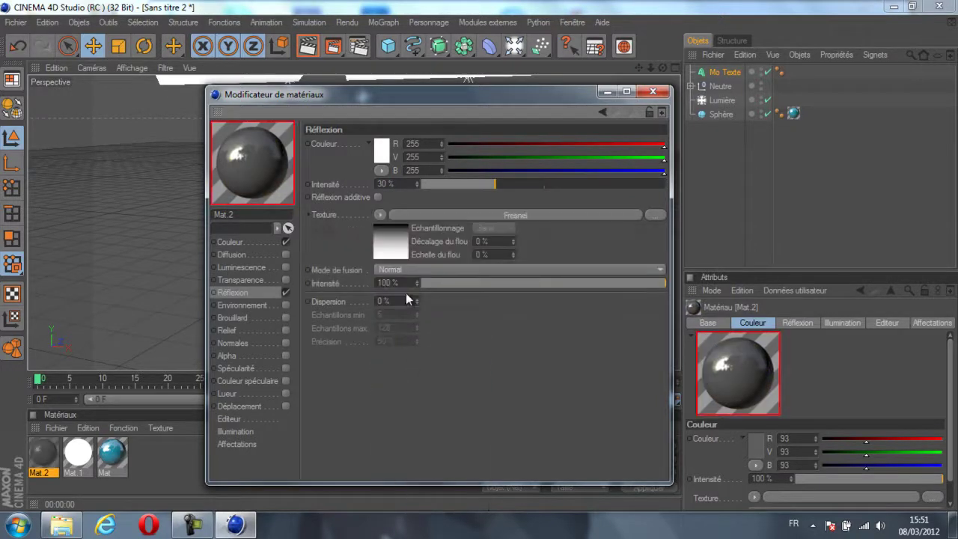
click(390, 283)
text(20)
key(Return)
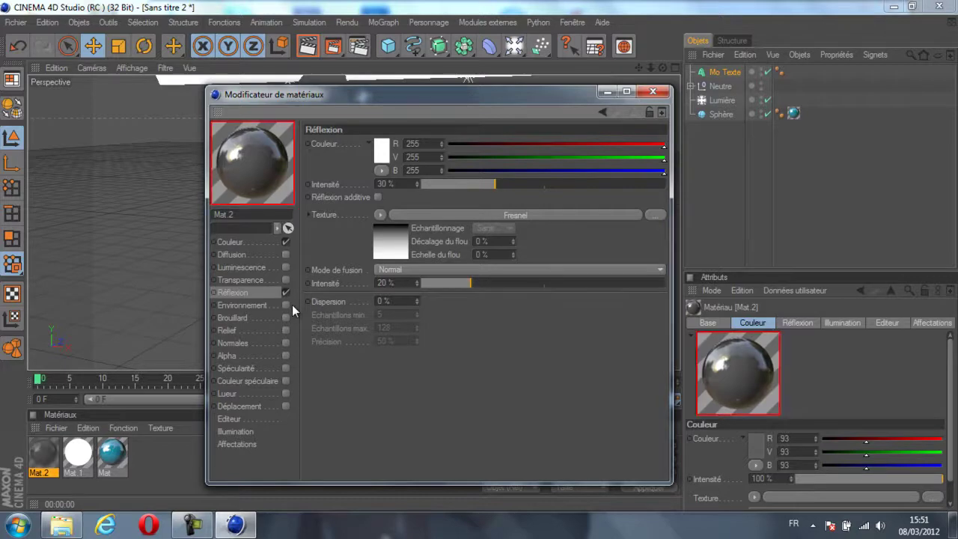
click(653, 91)
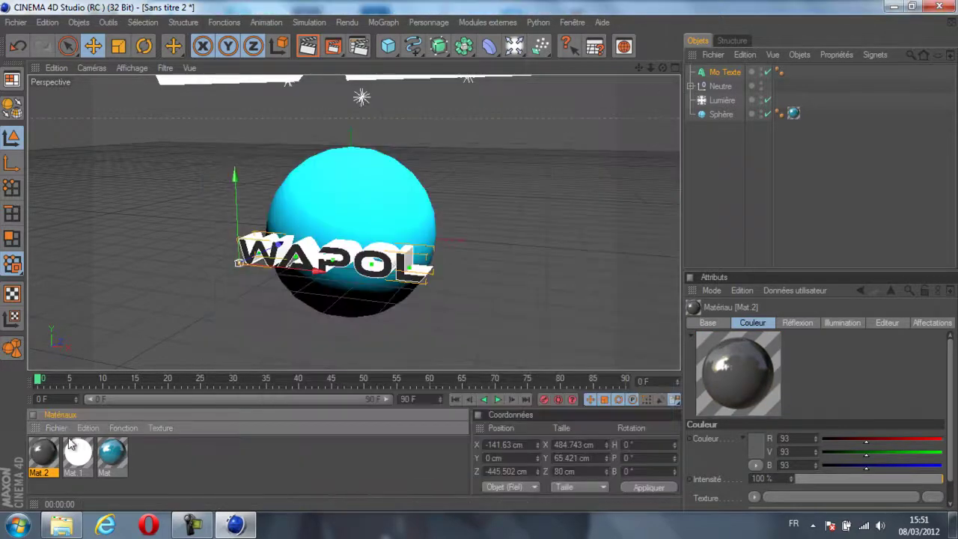
- Apply the dark grey material Mat.2 to the WAPOL text
drag(56, 453, 203, 342)
drag(353, 279, 367, 258)
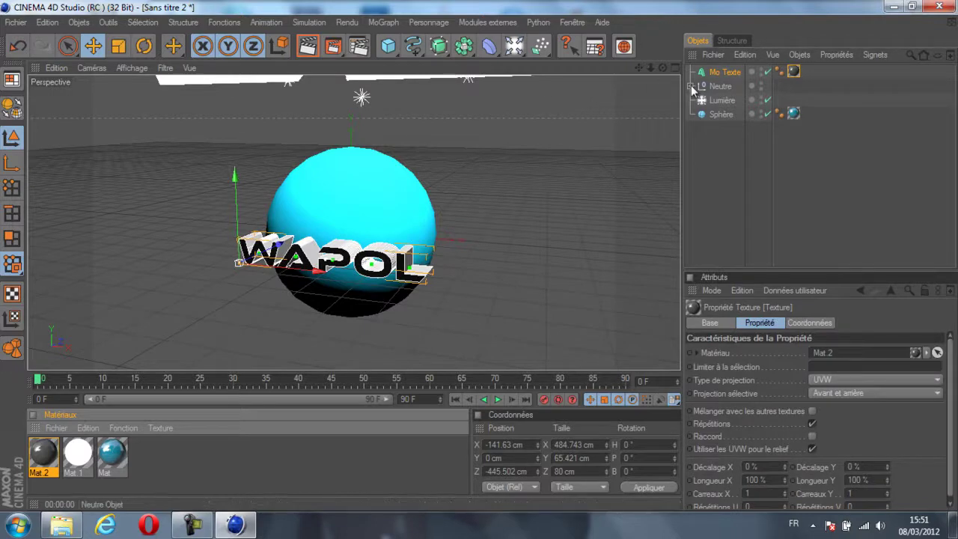
- Move the front omni light closer to the text, to about -1012 cm in Z, and render the active view
click(722, 100)
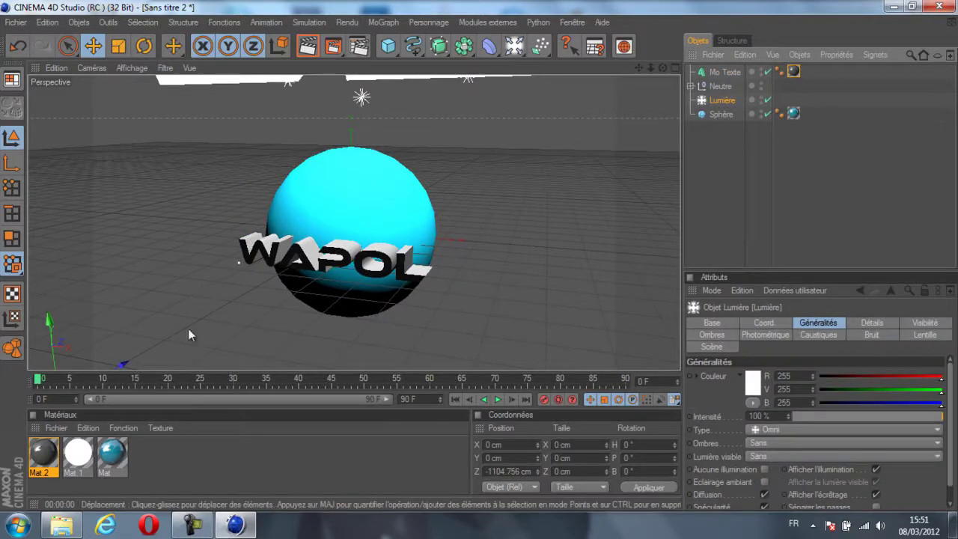
drag(123, 365, 471, 255)
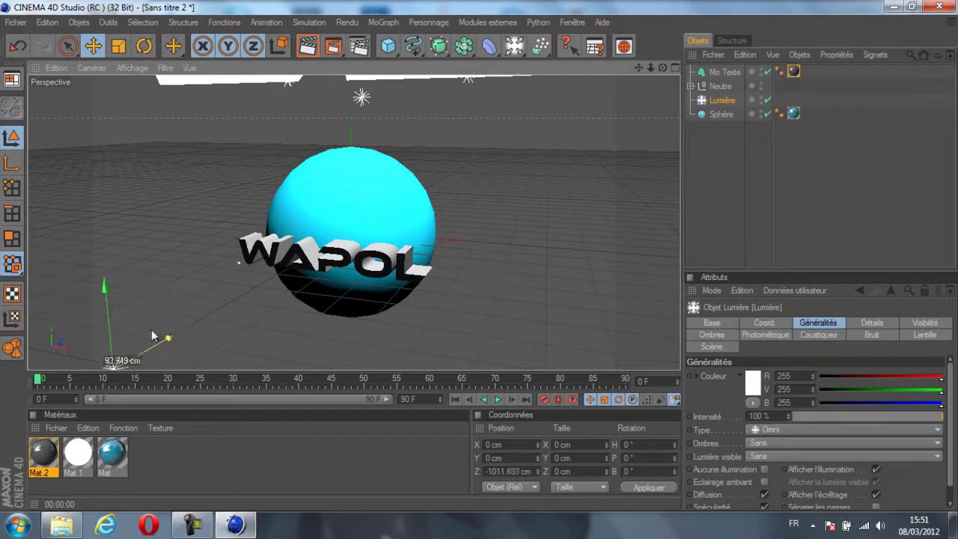
click(307, 45)
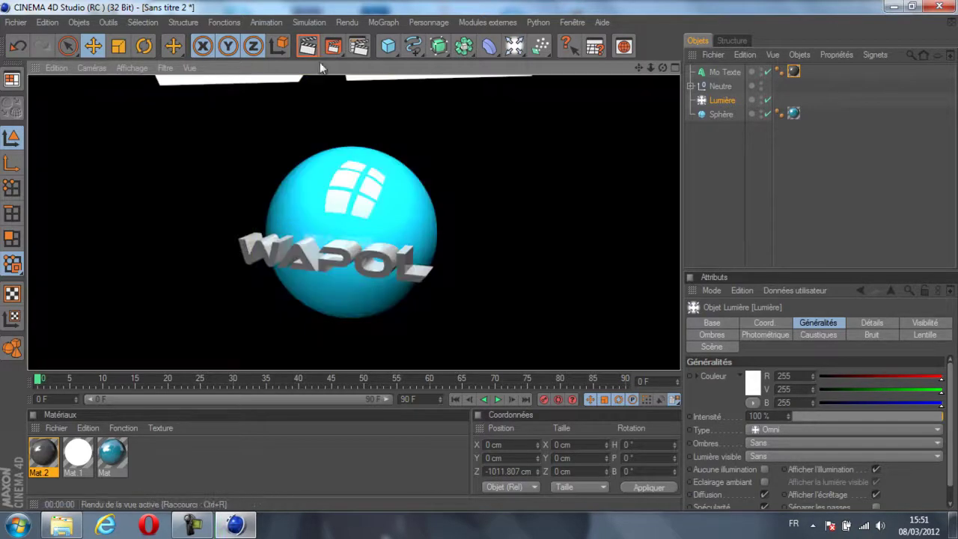
click(363, 276)
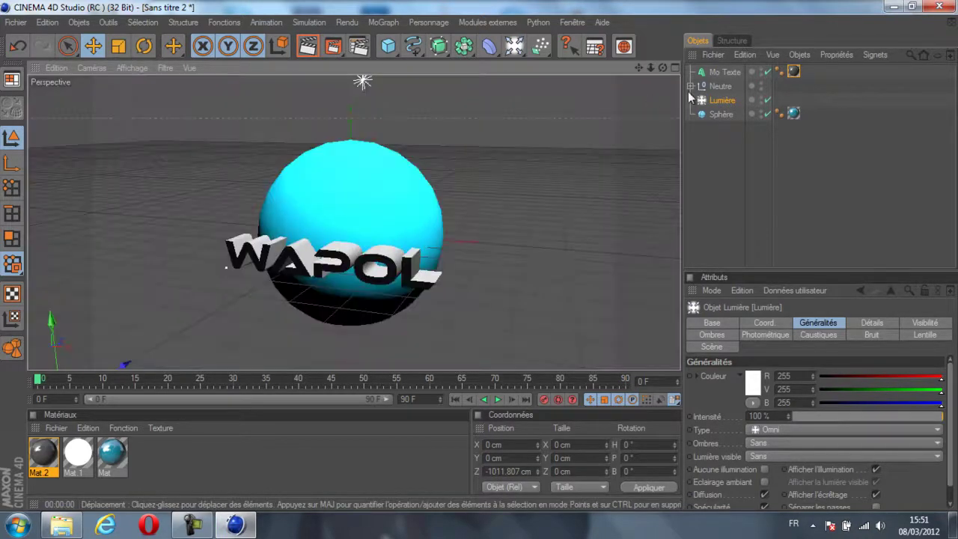
- Move the WAPOL text toward the sphere along Z to about -345 cm, so that it touches the surface
drag(663, 67, 420, 247)
click(610, 77)
drag(667, 67, 479, 256)
click(480, 245)
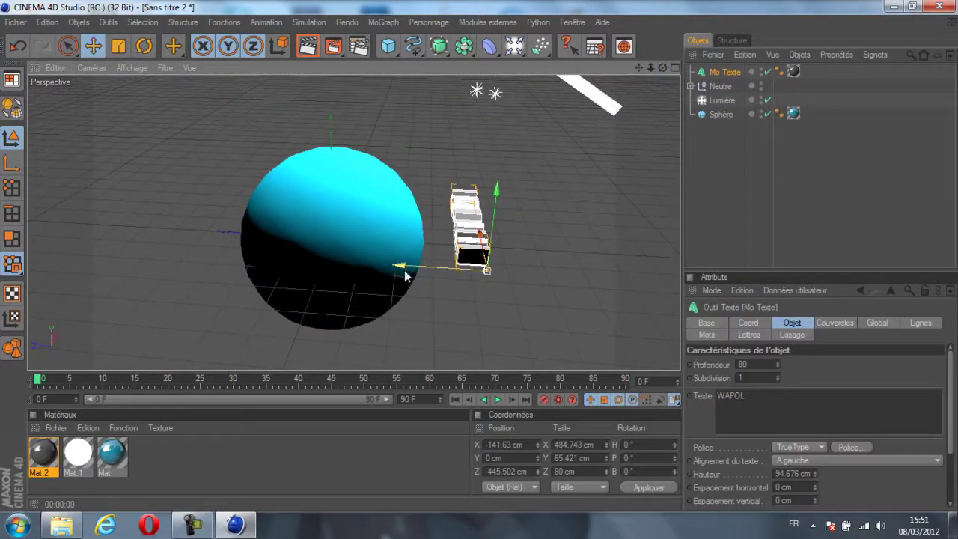
drag(400, 268, 360, 264)
drag(480, 262, 484, 263)
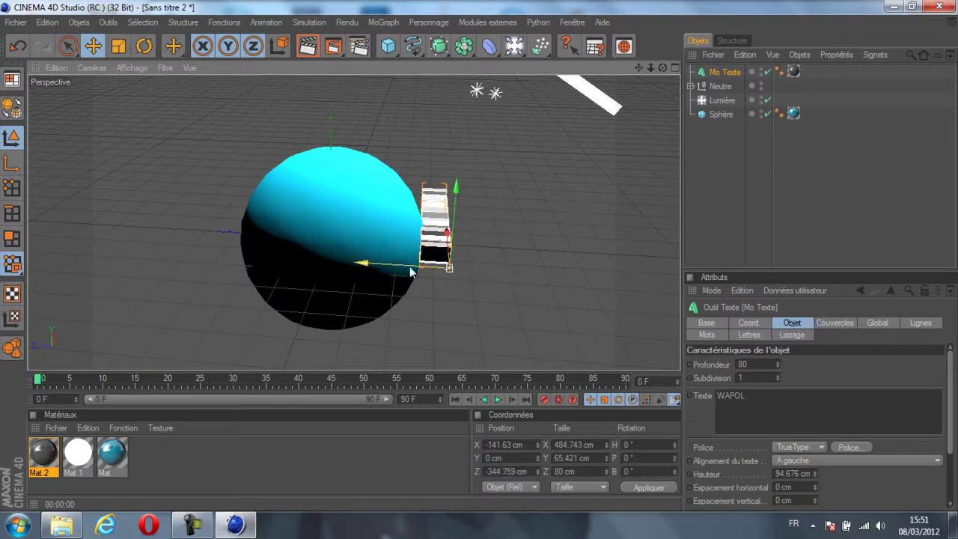
- Add a MoGraph Fracture object and place the WAPOL text (Mo Texte) inside it as a child
drag(666, 67, 633, 102)
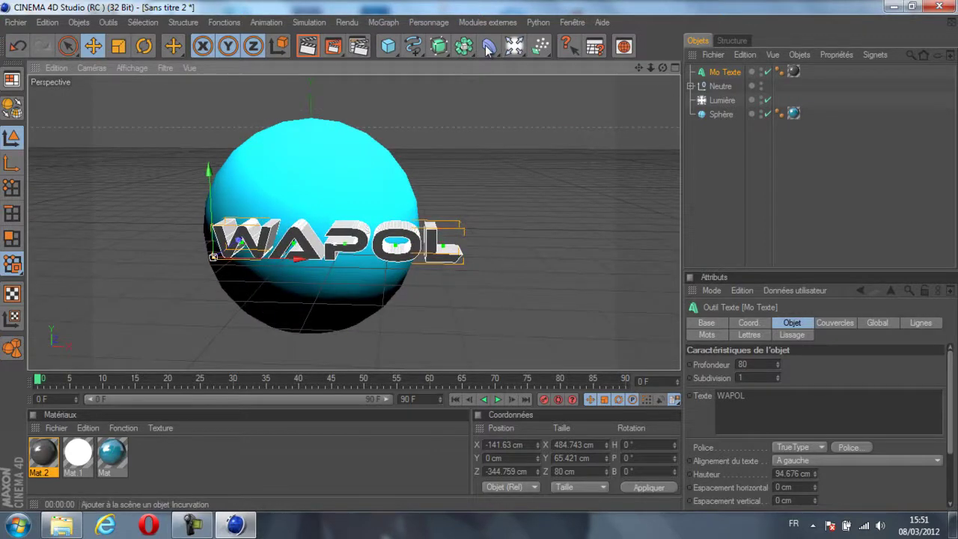
click(384, 22)
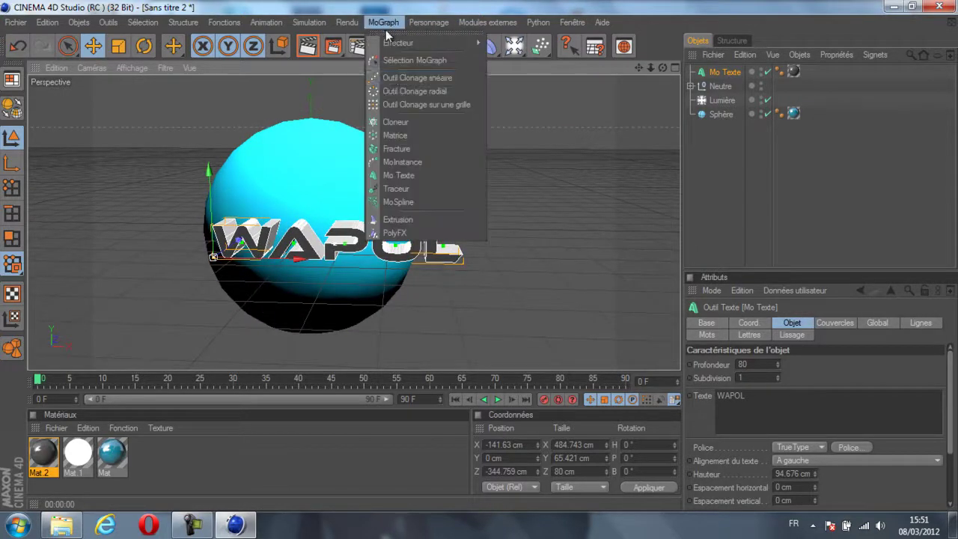
click(406, 149)
drag(723, 85, 722, 70)
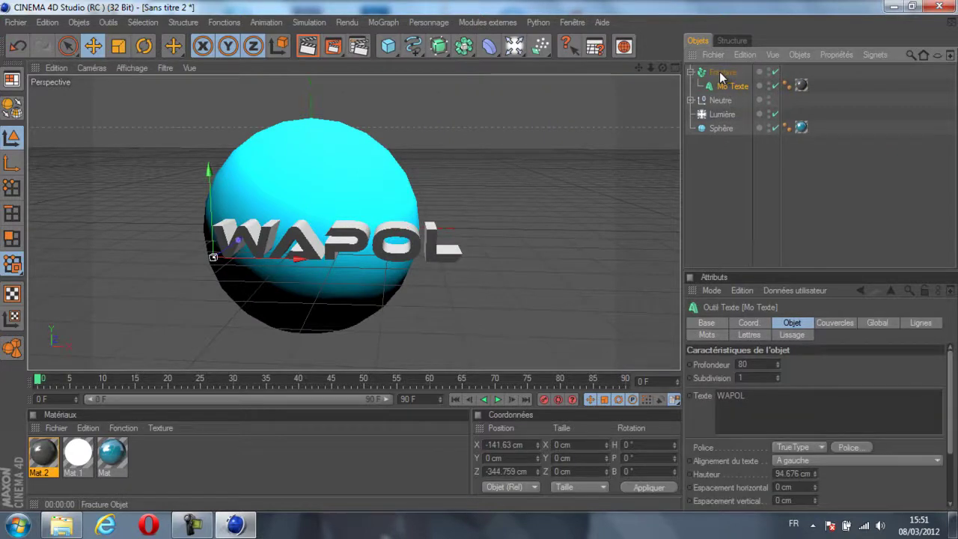
- Add an Enveloppe (wrap) deformer and nest it under the Fracture object, alongside the WAPOL text
click(489, 48)
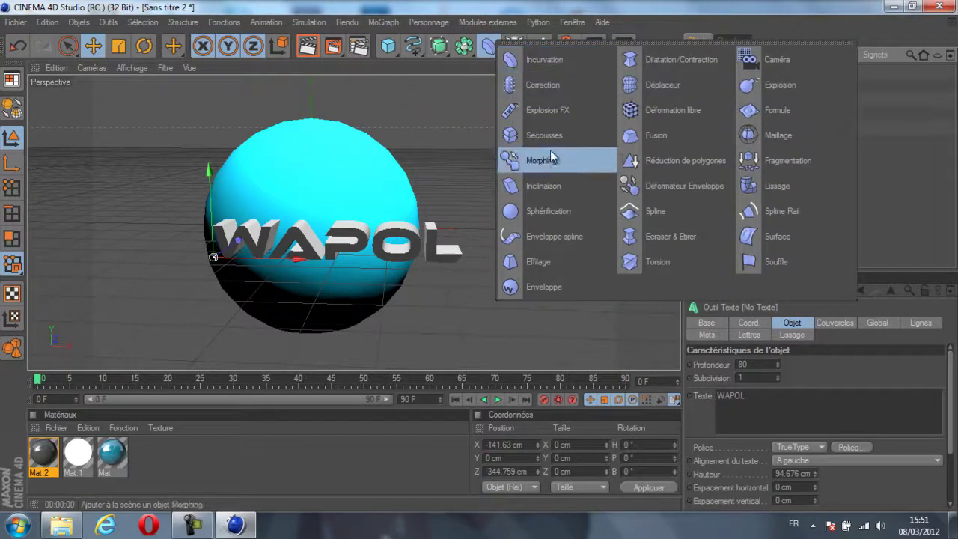
click(564, 289)
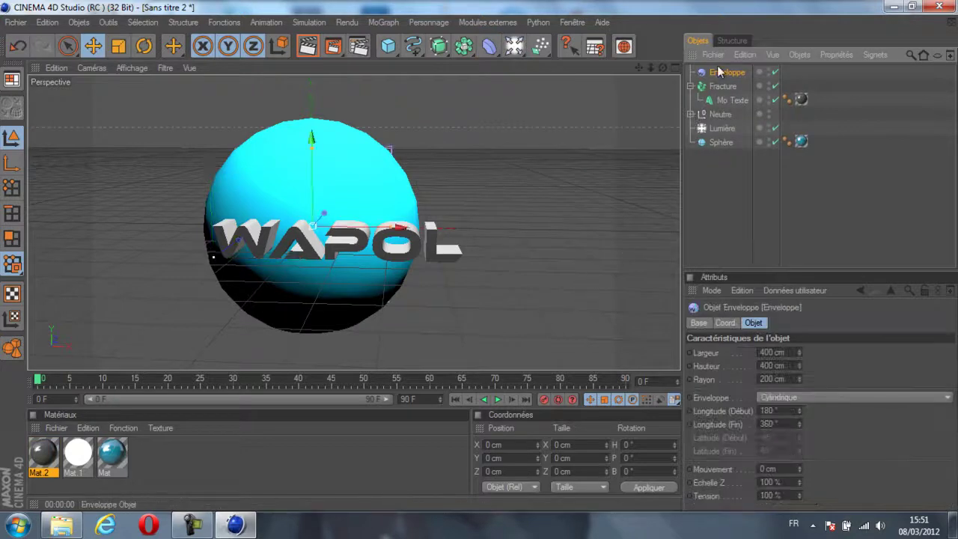
drag(719, 77, 720, 91)
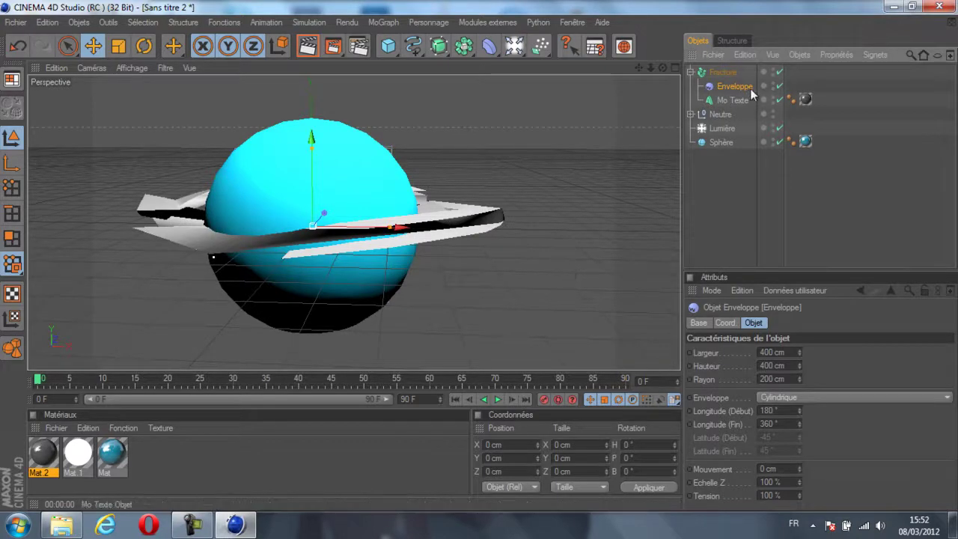
- Widen the Enveloppe deformer to about 1616 cm so that the WAPOL text curves around the front of the sphere
scroll(412, 205, down, 7)
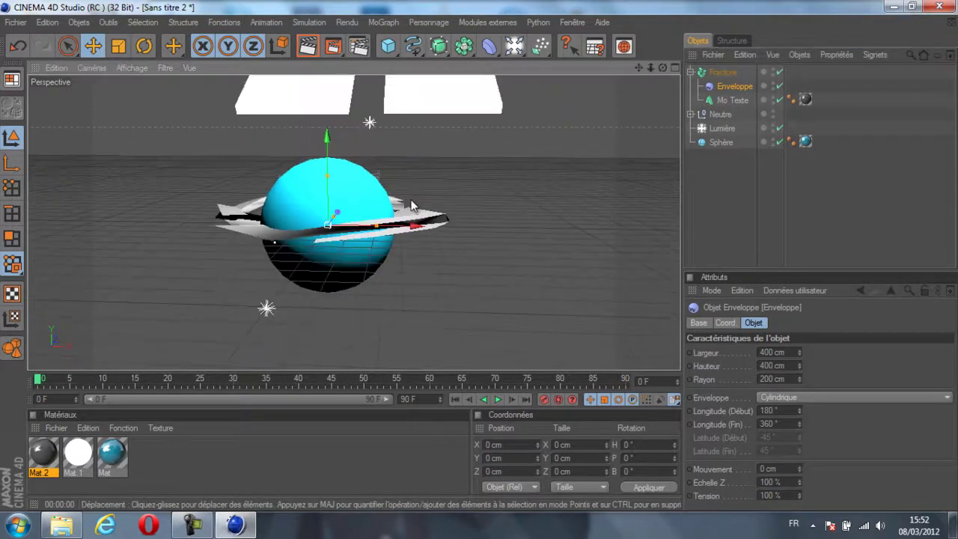
scroll(410, 205, up, 5)
scroll(411, 205, up, 1)
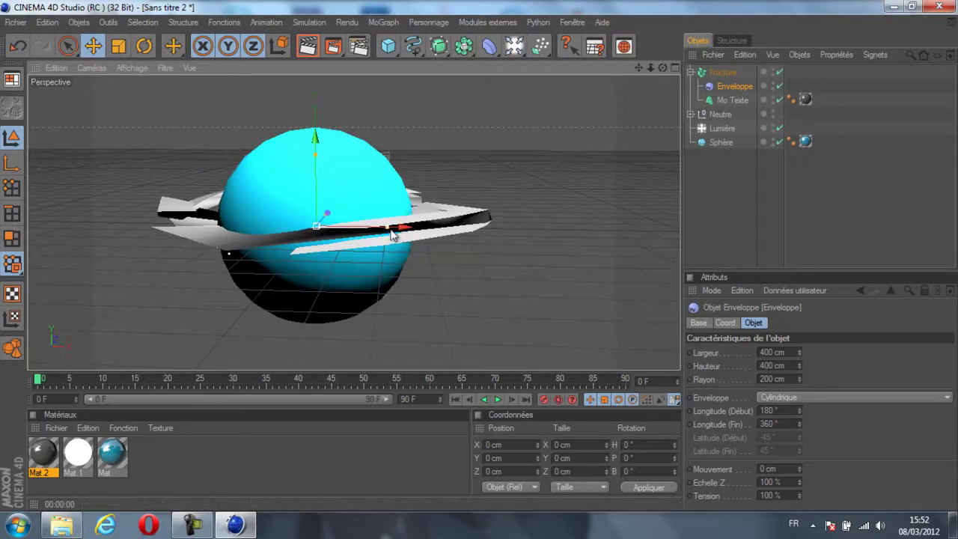
drag(390, 235, 496, 260)
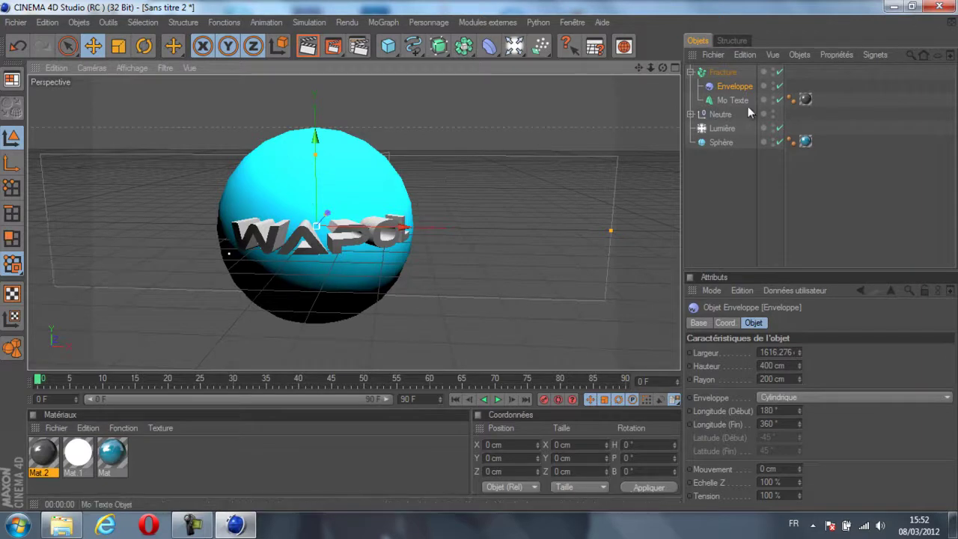
- Shift the WAPOL text along X to about -252 cm so that the curved lettering is centred on the sphere
click(717, 72)
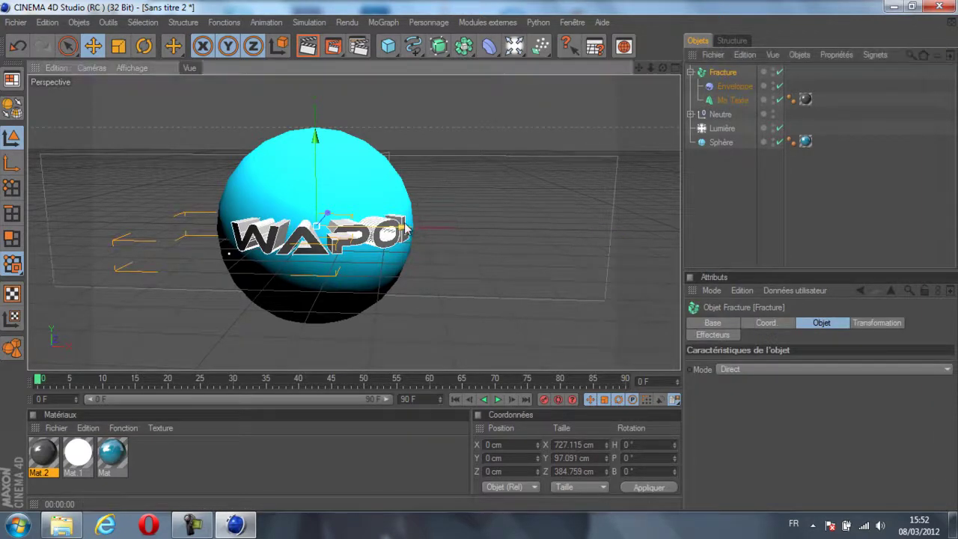
drag(493, 262, 479, 261)
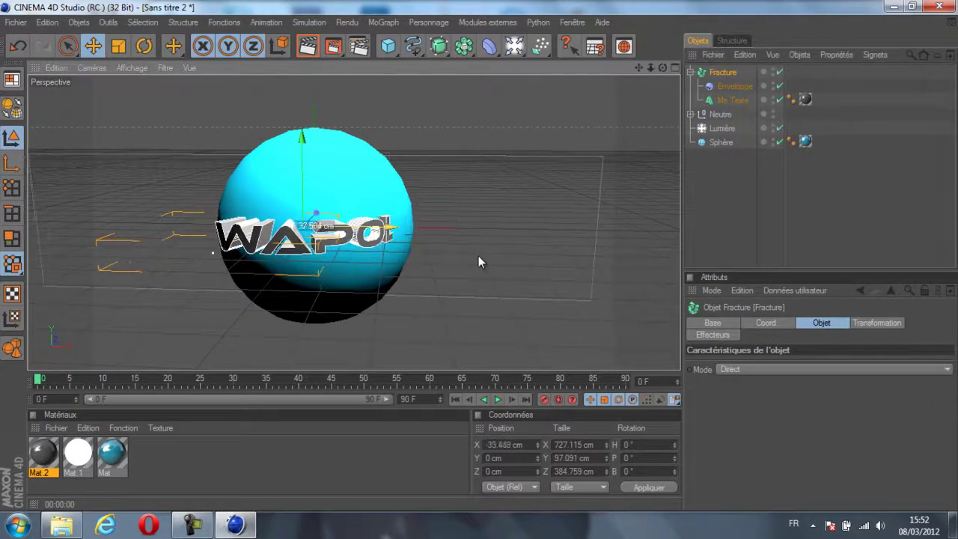
click(726, 100)
drag(333, 255, 309, 256)
drag(661, 67, 281, 188)
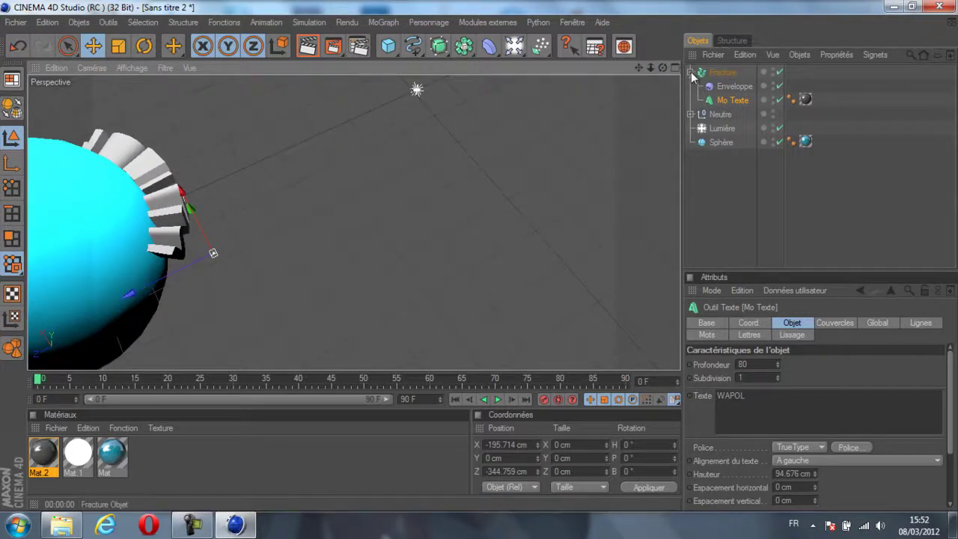
drag(661, 67, 479, 259)
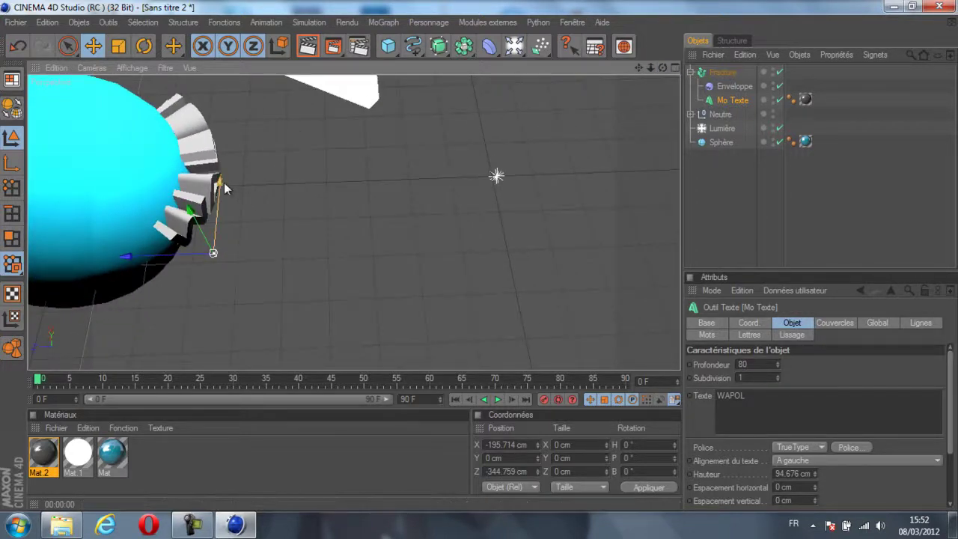
drag(224, 183, 479, 257)
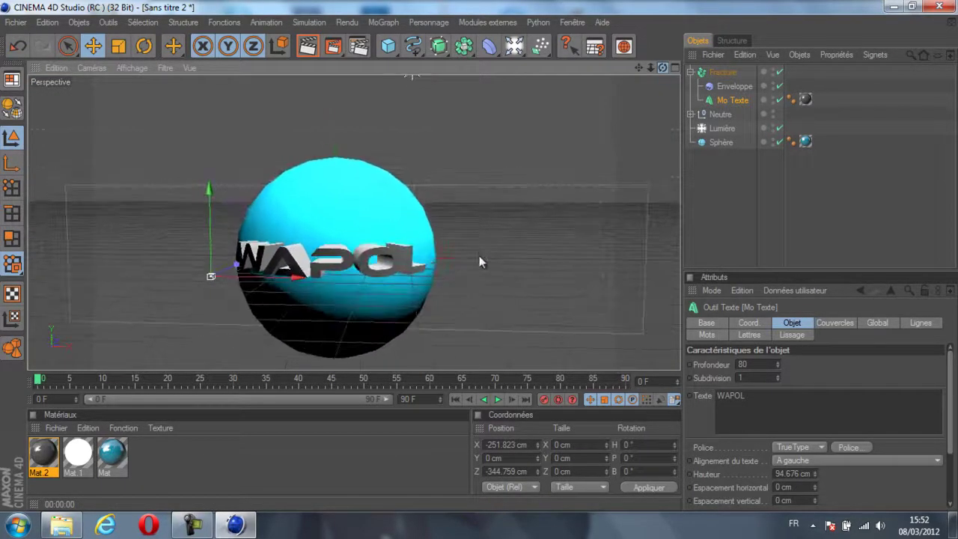
- Frame the sphere from the front and render the active view to check the curved WAPOL text
scroll(478, 159, up, 1)
mouse_move(661, 68)
mouse_down()
mouse_move(473, 256)
mouse_move(657, 70)
mouse_up()
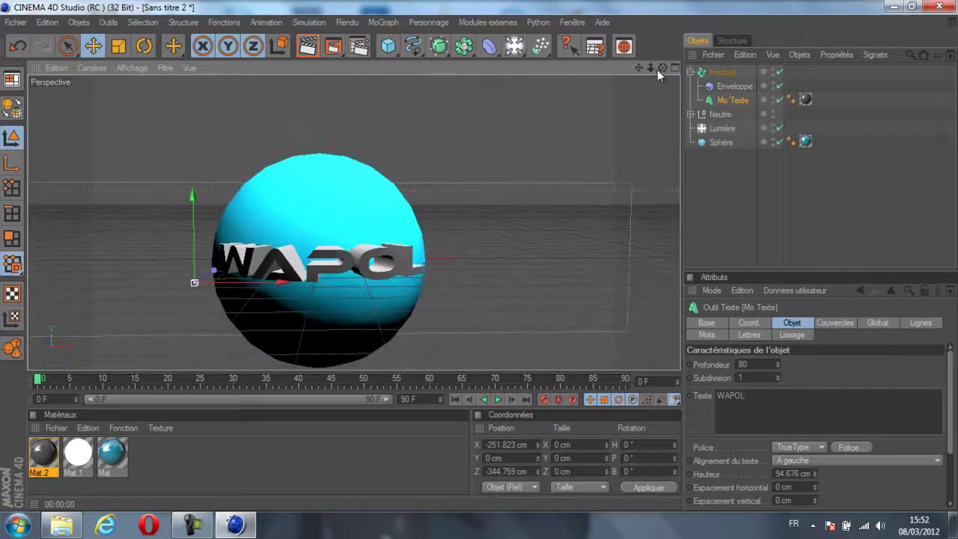
click(308, 48)
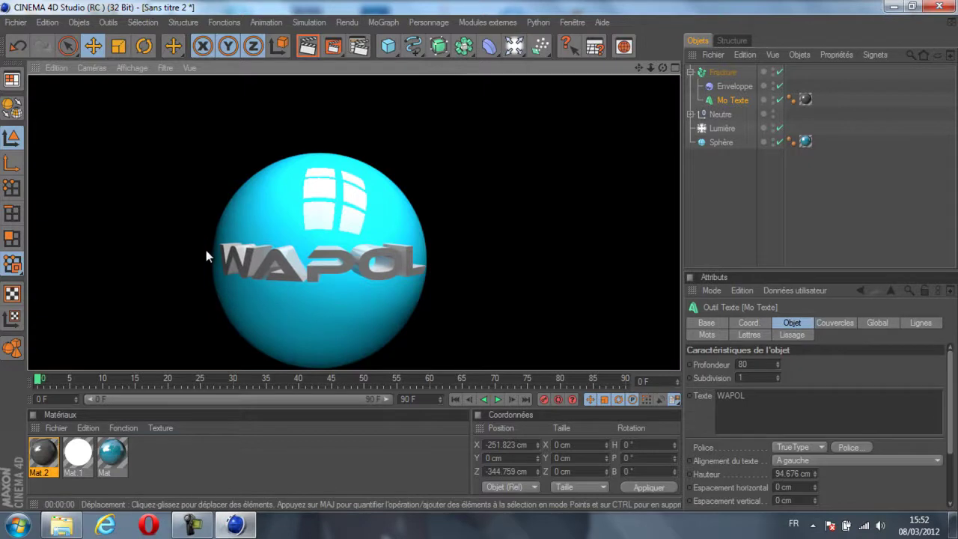